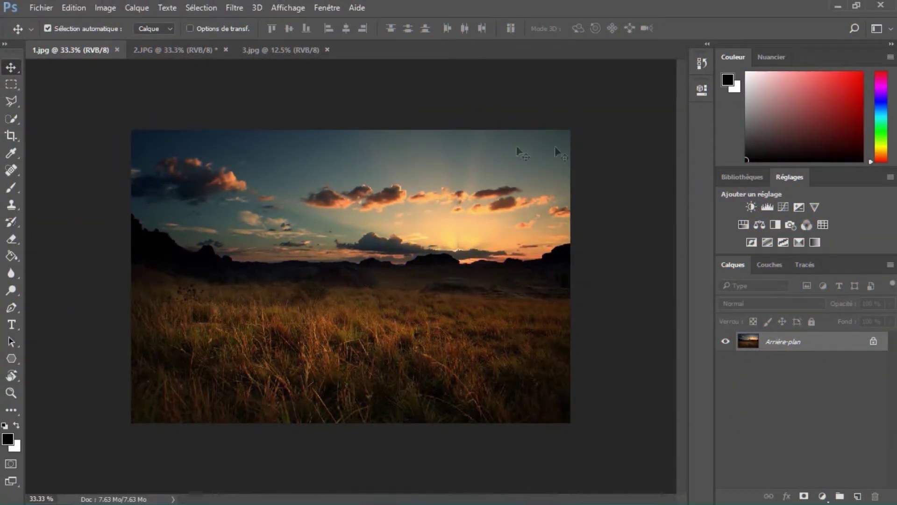
Unlock the background layer of 1.jpg and select the mountains and grass field with the Quick Selection tool
{"action": "left_click", "coordinate": [873, 341]}
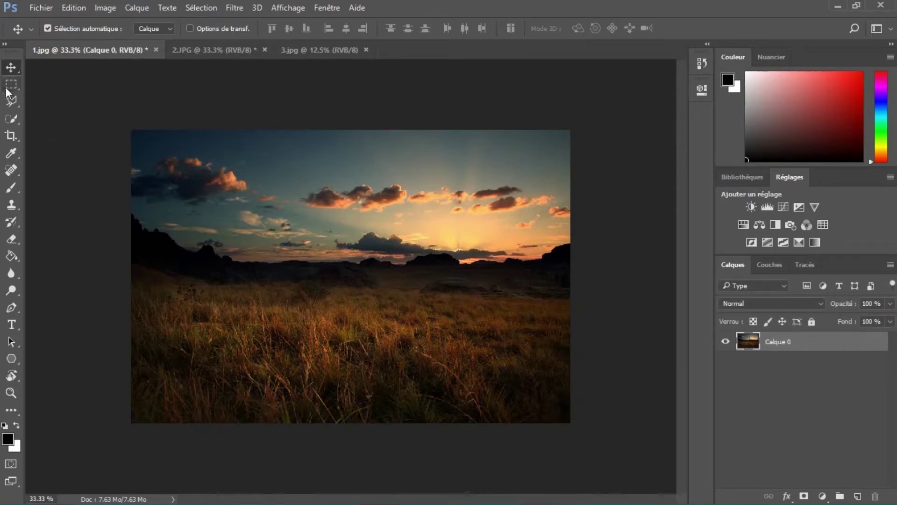
{"action": "left_click", "coordinate": [14, 119]}
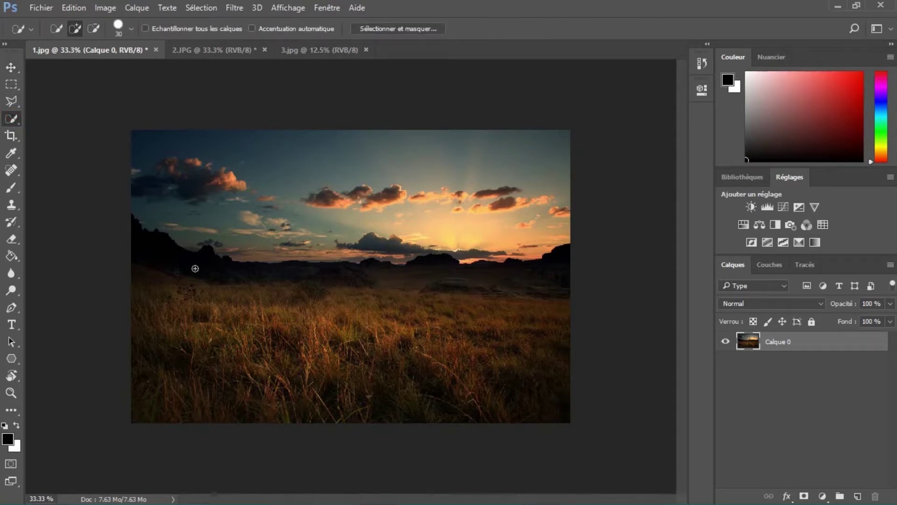
{"action": "mouse_move", "coordinate": [133, 234]}
{"action": "left_mouse_down"}
{"action": "mouse_move", "coordinate": [164, 270]}
{"action": "mouse_move", "coordinate": [215, 300]}
{"action": "mouse_move", "coordinate": [293, 320]}
{"action": "mouse_move", "coordinate": [423, 327]}
{"action": "mouse_move", "coordinate": [502, 303]}
{"action": "left_mouse_up"}
Contract the landscape selection by 5 pixels
{"action": "left_click", "coordinate": [188, 10]}
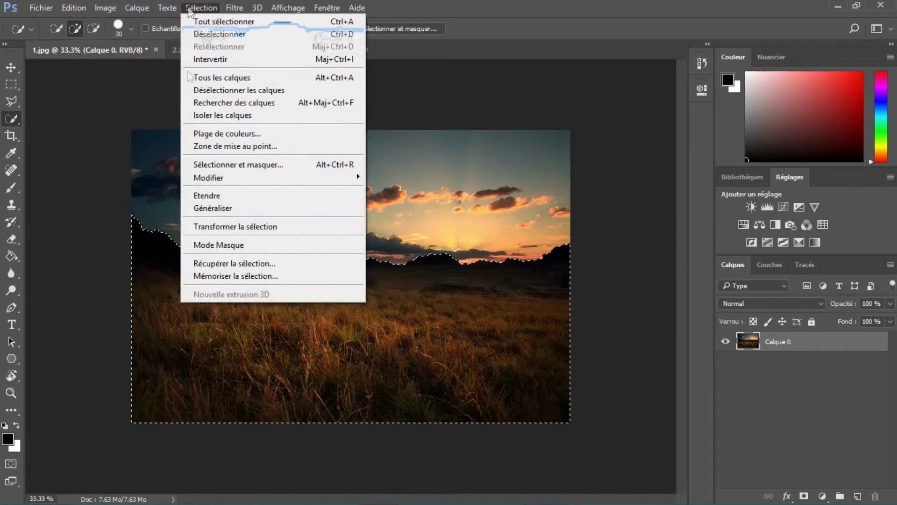
{"action": "mouse_move", "coordinate": [280, 177]}
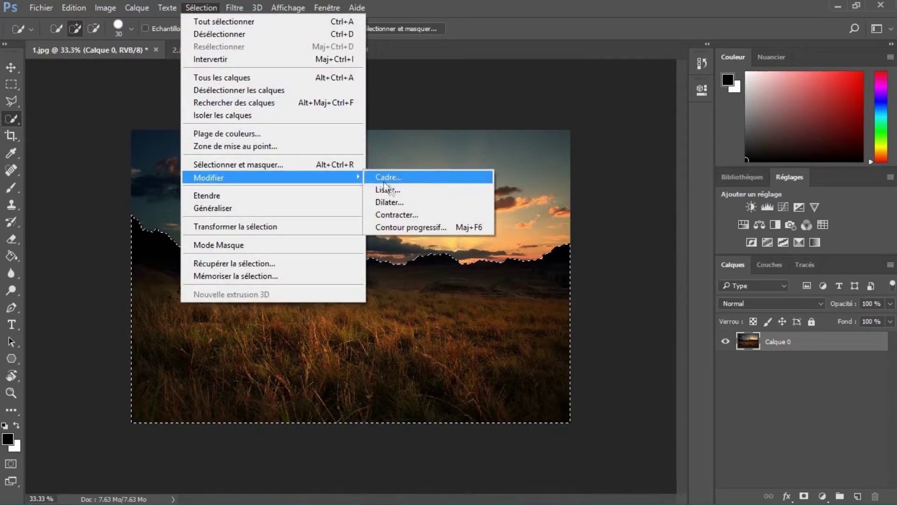
{"action": "left_click", "coordinate": [396, 213]}
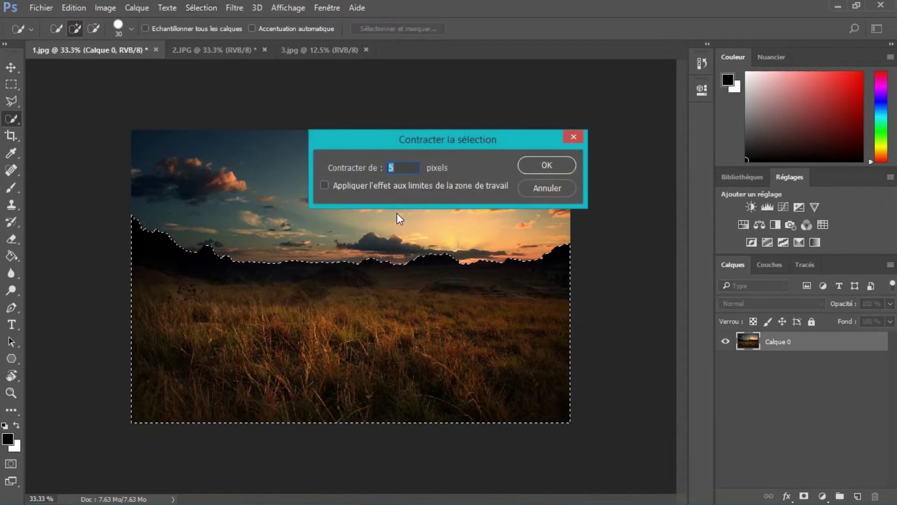
{"action": "left_click", "coordinate": [523, 164]}
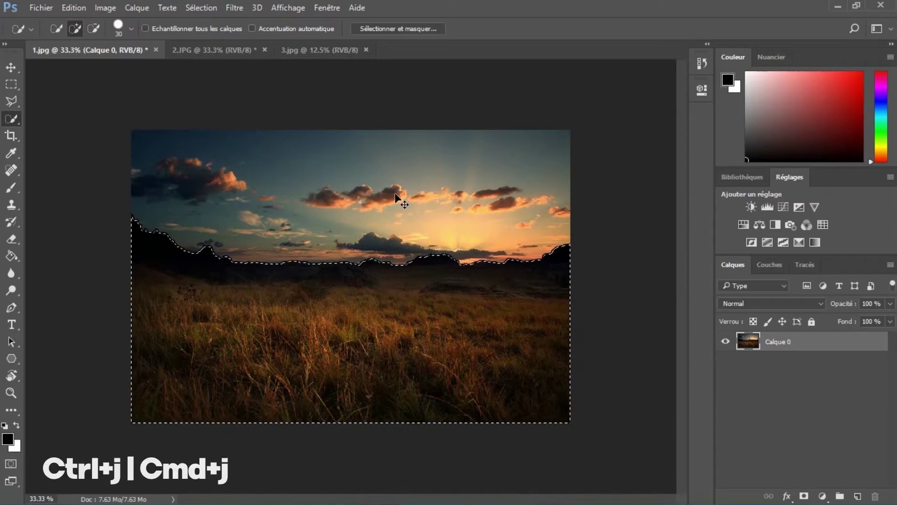
Copy the selected mountains and grass to a new layer and hide the original photo layer
{"action": "key", "text": "ctrl+j"}
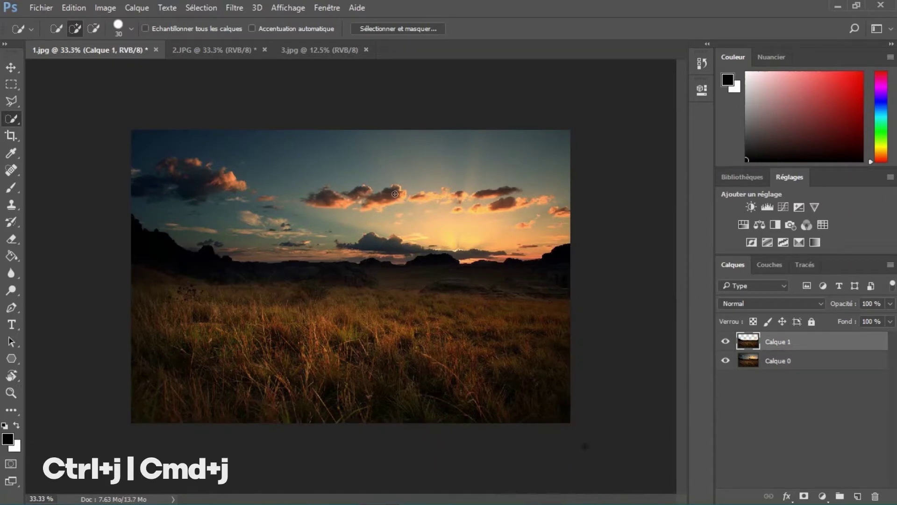
{"action": "left_click", "coordinate": [726, 361]}
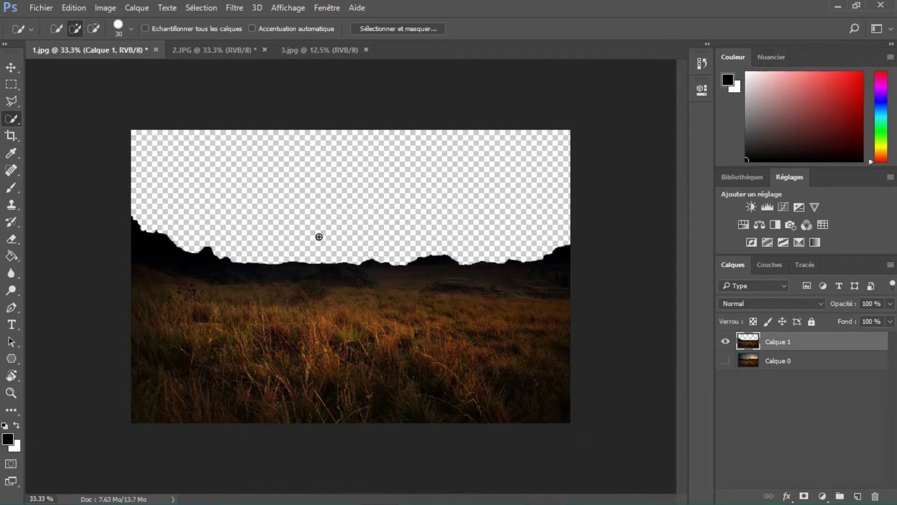
Unlock the background layer of 2.JPG and bring the blue nebula image into the 1.jpg document with the Move tool
{"action": "left_click", "coordinate": [12, 68]}
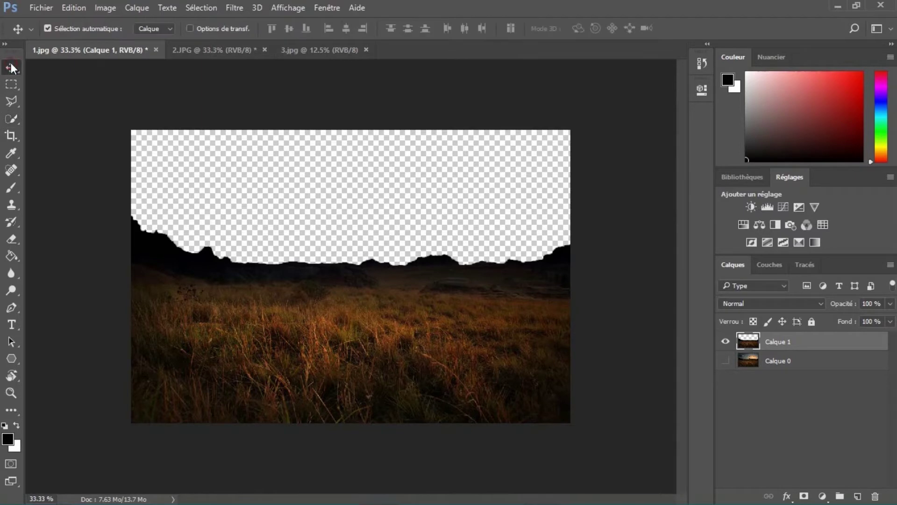
{"action": "left_click", "coordinate": [193, 52]}
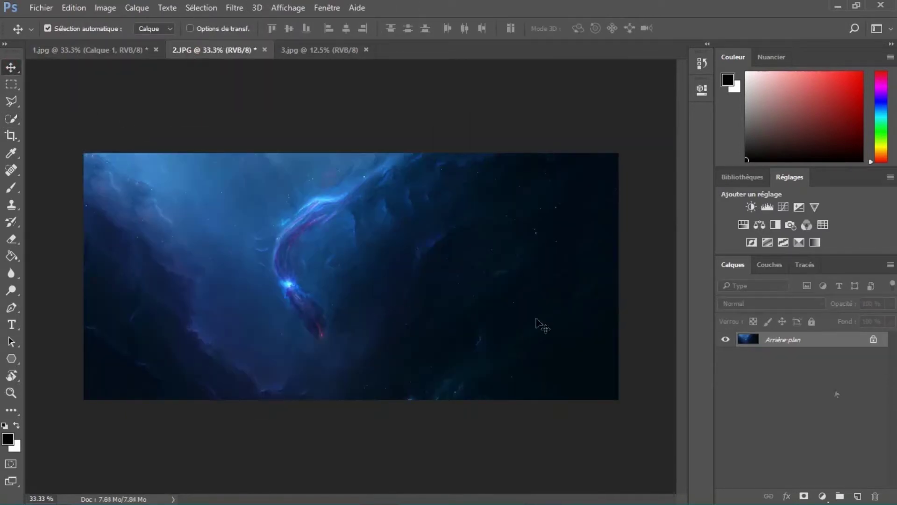
{"action": "left_click", "coordinate": [873, 340]}
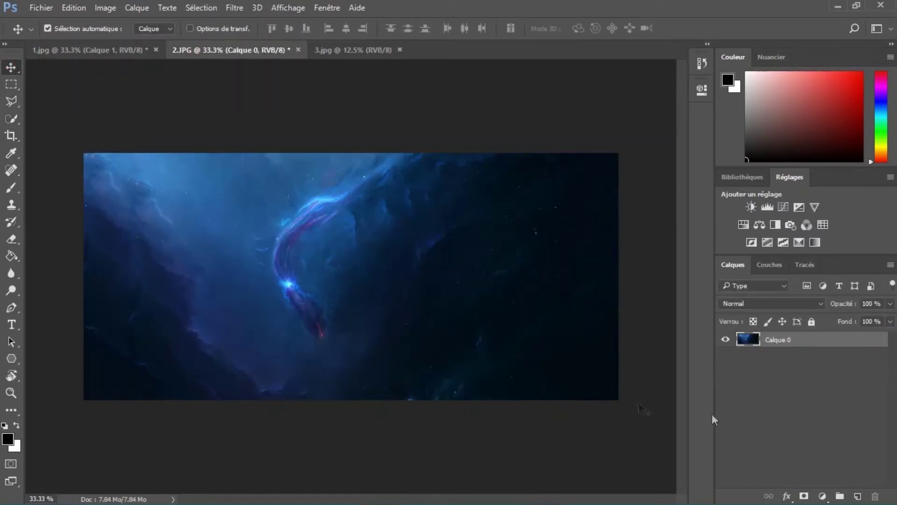
{"action": "left_click_drag", "start_coordinate": [437, 300], "coordinate": [375, 218]}
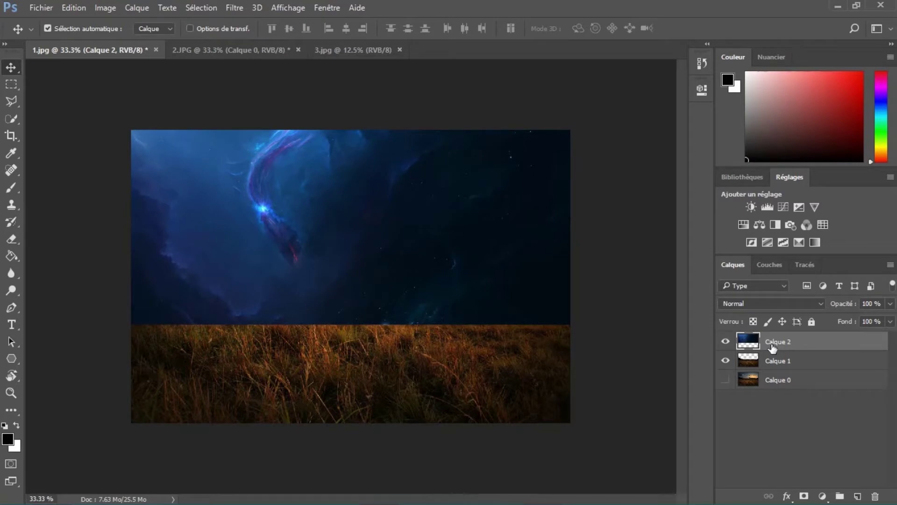
Place the nebula layer beneath the cut-out landscape layer and reposition it as the sky above the mountains
{"action": "left_click_drag", "start_coordinate": [780, 341], "coordinate": [780, 371]}
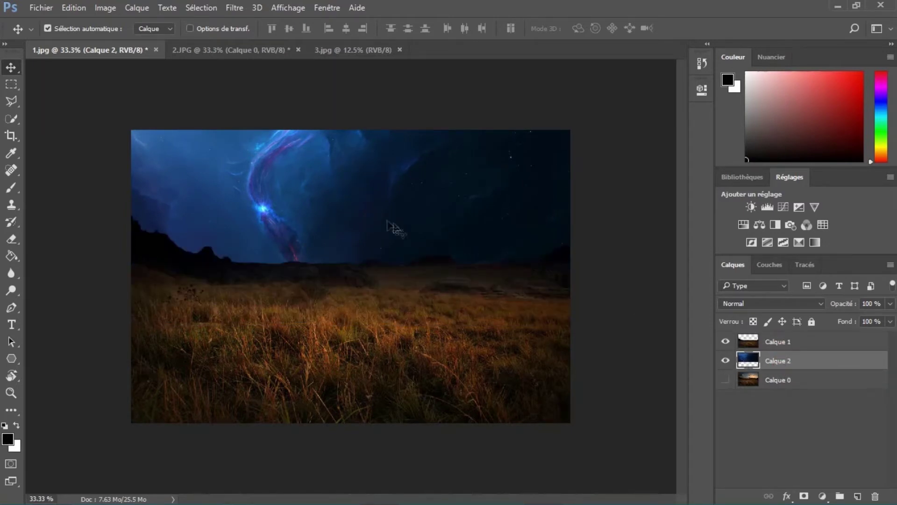
{"action": "left_click_drag", "start_coordinate": [391, 227], "coordinate": [397, 226]}
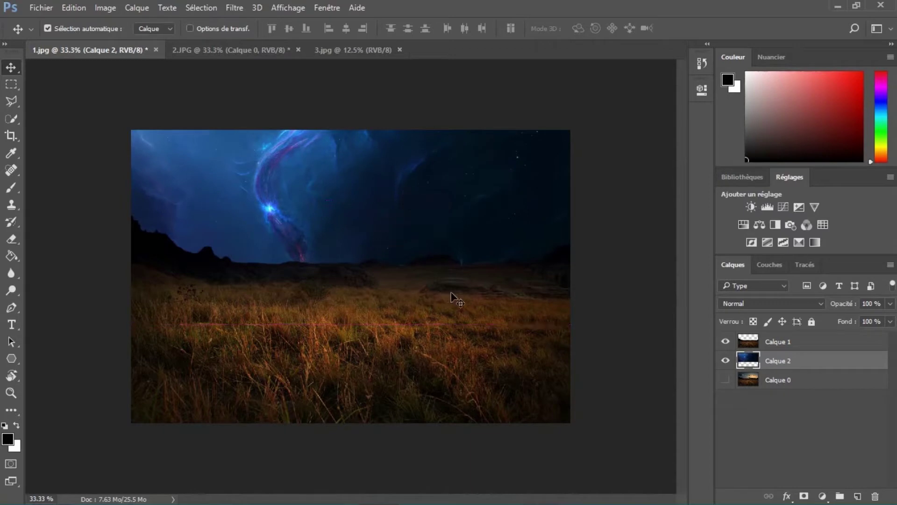
{"action": "mouse_move", "coordinate": [453, 252]}
{"action": "left_mouse_down"}
{"action": "mouse_move", "coordinate": [448, 226]}
{"action": "mouse_move", "coordinate": [446, 237]}
{"action": "left_mouse_up"}
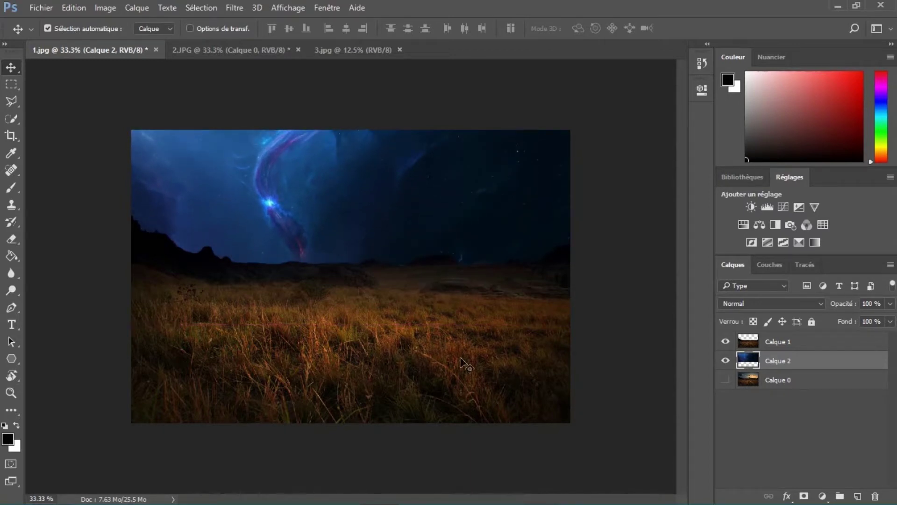
Add a Color Balance adjustment clipped to the landscape layer, with midtones Cyan–Red at -35 and Yellow–Blue at +54
{"action": "left_click", "coordinate": [772, 348]}
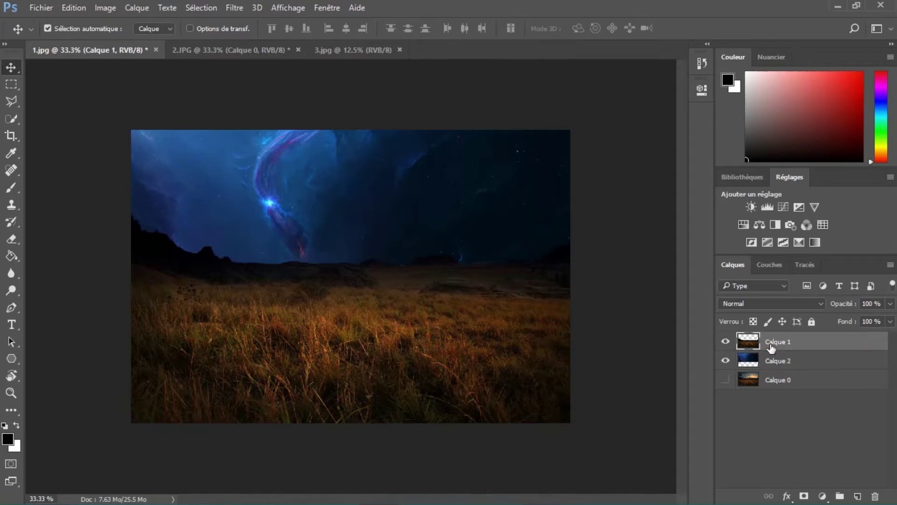
{"action": "left_click", "coordinate": [759, 225]}
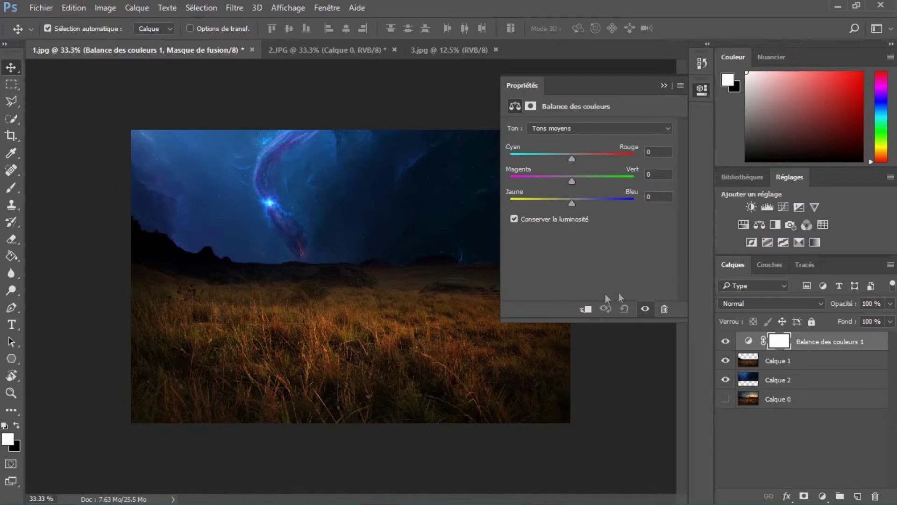
{"action": "left_click", "coordinate": [587, 310]}
{"action": "left_click_drag", "start_coordinate": [551, 154], "coordinate": [551, 155]}
{"action": "left_click_drag", "start_coordinate": [576, 204], "coordinate": [604, 208]}
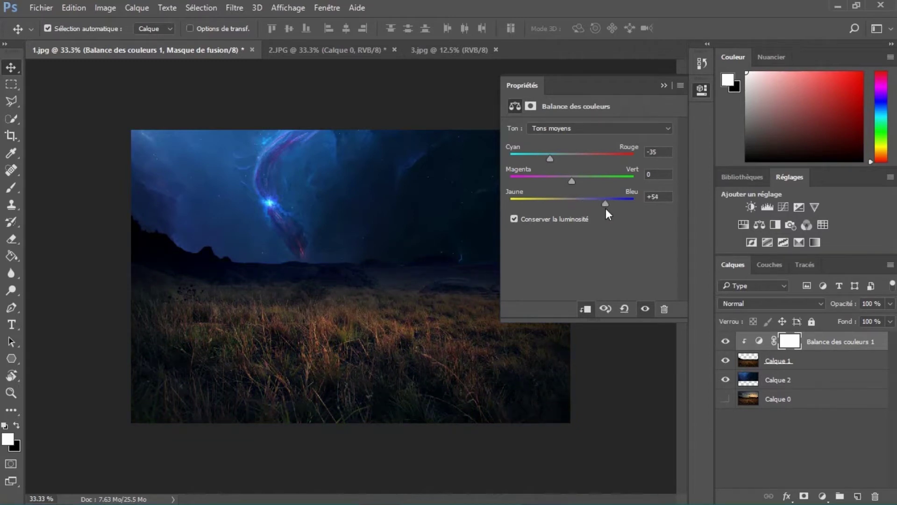
{"action": "left_click_drag", "start_coordinate": [575, 186], "coordinate": [570, 183]}
{"action": "left_click_drag", "start_coordinate": [569, 183], "coordinate": [572, 183]}
{"action": "left_click", "coordinate": [664, 85]}
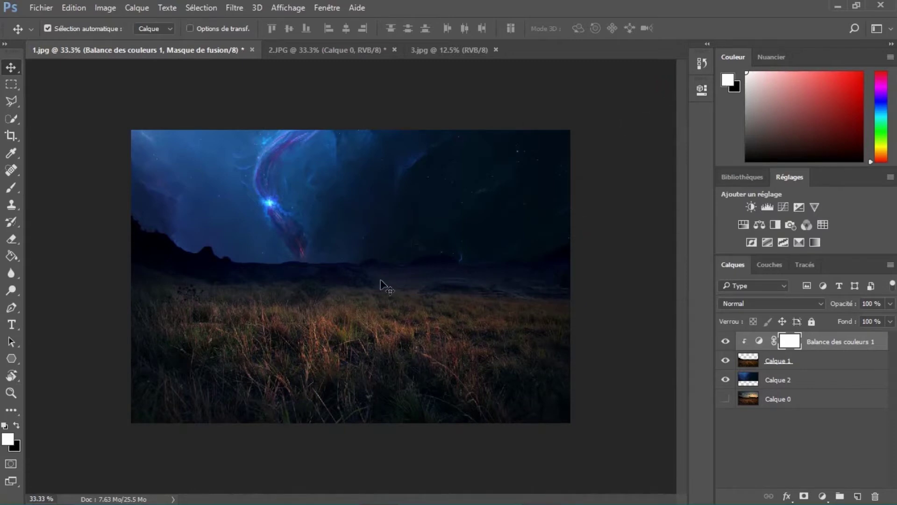
Switch to the soldier photo 3.jpg and unlock its background layer
{"action": "left_click", "coordinate": [450, 49]}
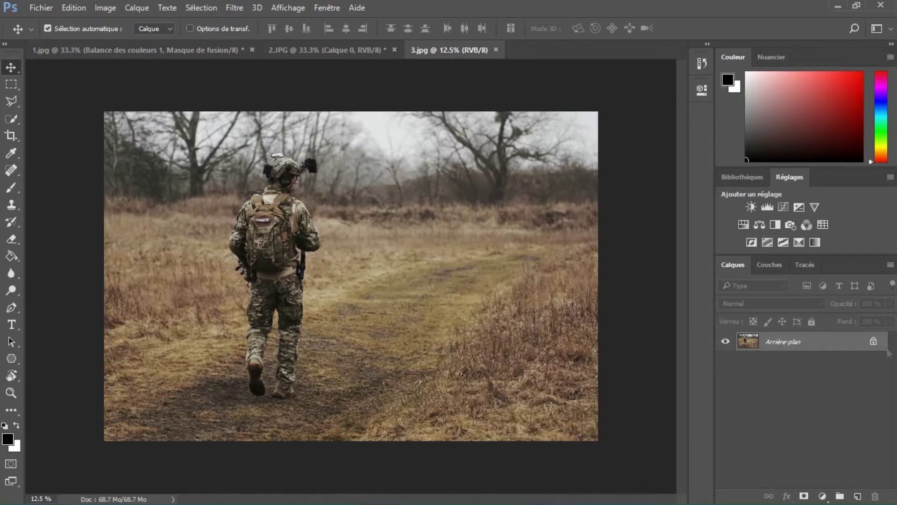
{"action": "left_click", "coordinate": [873, 343]}
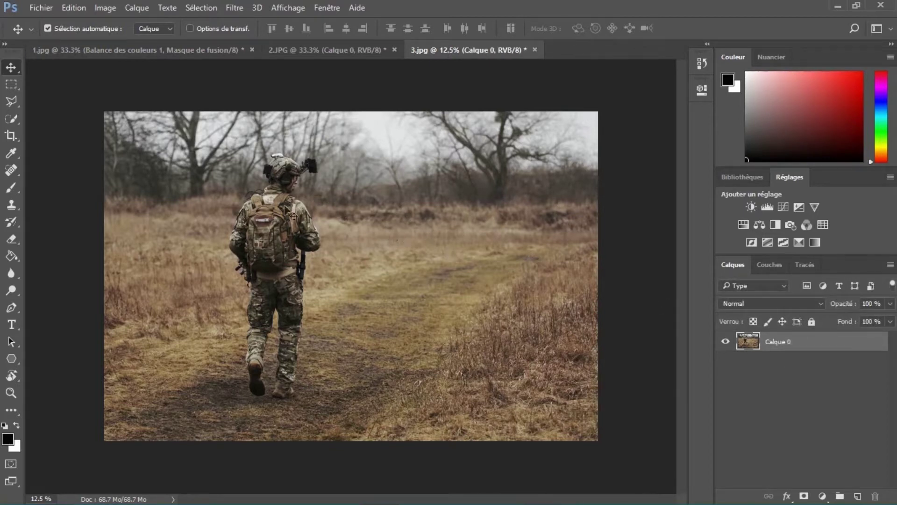
Select the soldier's helmet, head and upper shoulders with the Quick Selection tool
{"action": "left_click", "coordinate": [14, 118]}
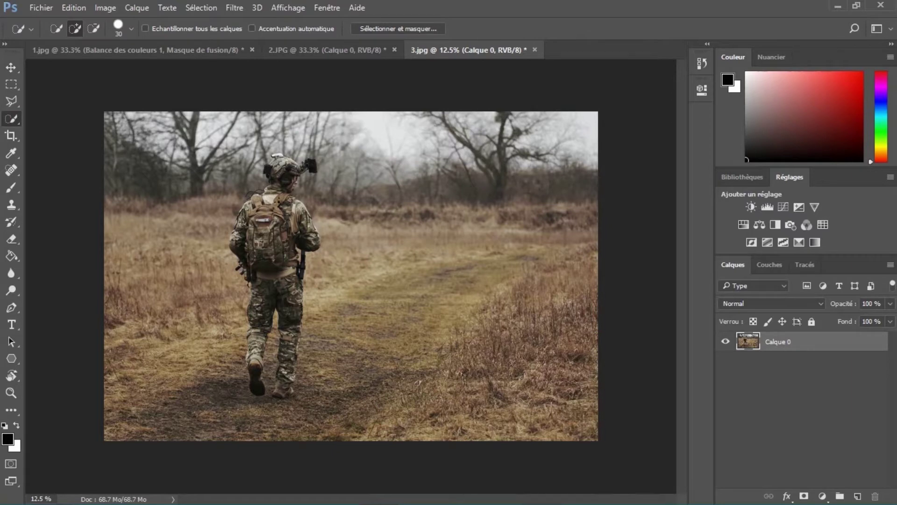
{"action": "left_click", "coordinate": [129, 28]}
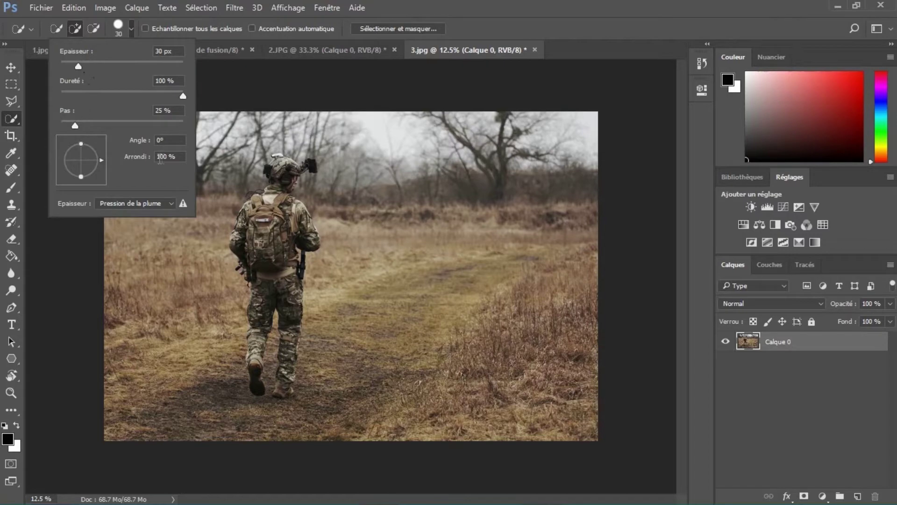
{"action": "left_click", "coordinate": [476, 34]}
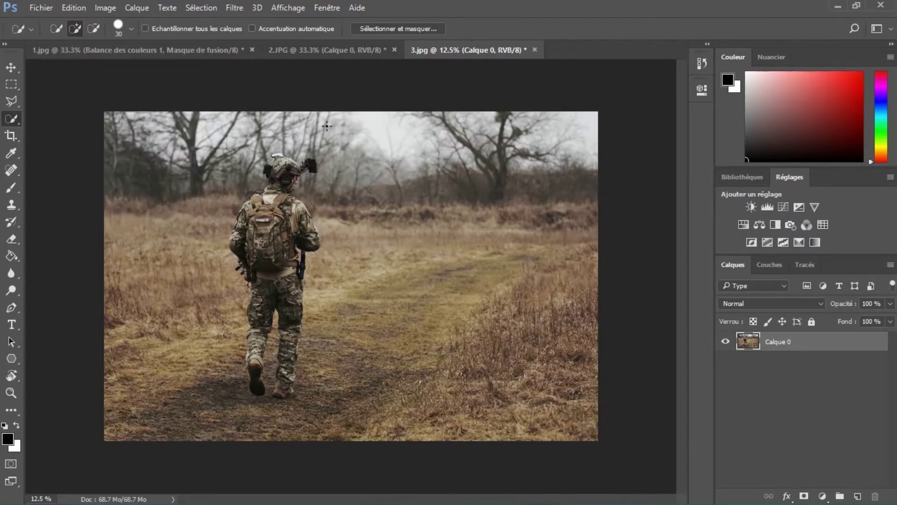
{"action": "key", "text": "ctrl+plus"}
{"action": "key", "text": "ctrl+plus"}
{"action": "key", "text": "ctrl+plus"}
{"action": "key", "text": "ctrl+plus"}
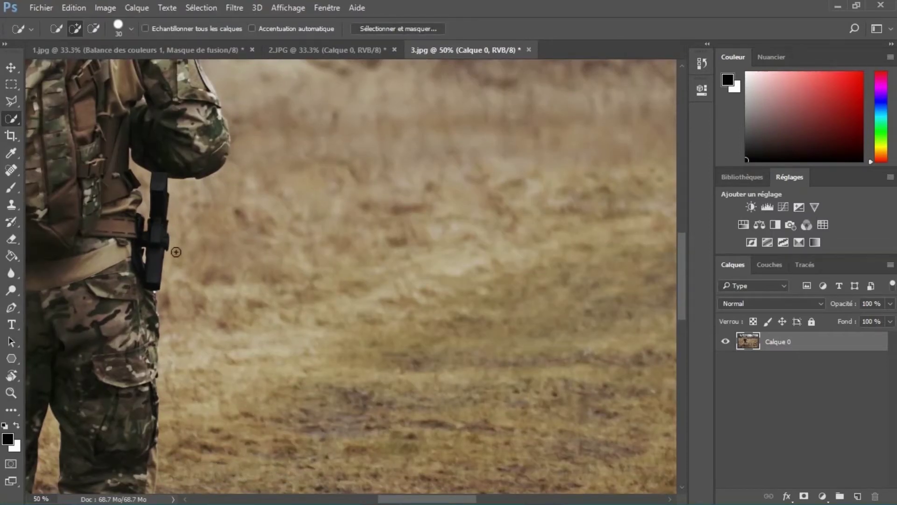
{"action": "left_click_drag", "start_coordinate": [166, 171], "coordinate": [385, 335]}
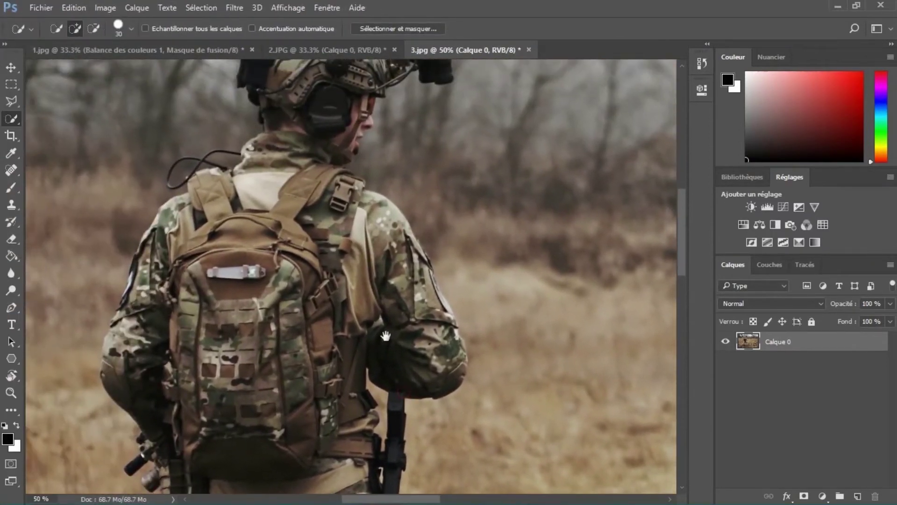
{"action": "left_click_drag", "start_coordinate": [312, 172], "coordinate": [318, 339]}
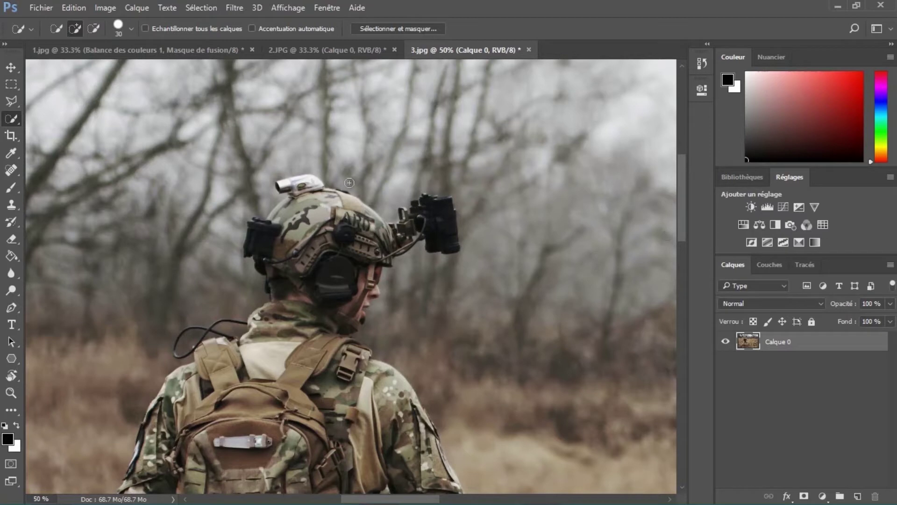
{"action": "mouse_move", "coordinate": [303, 187]}
{"action": "left_mouse_down"}
{"action": "mouse_move", "coordinate": [299, 196]}
{"action": "mouse_move", "coordinate": [368, 235]}
{"action": "mouse_move", "coordinate": [463, 224]}
{"action": "mouse_move", "coordinate": [365, 257]}
{"action": "mouse_move", "coordinate": [324, 320]}
{"action": "mouse_move", "coordinate": [193, 408]}
{"action": "left_mouse_up"}
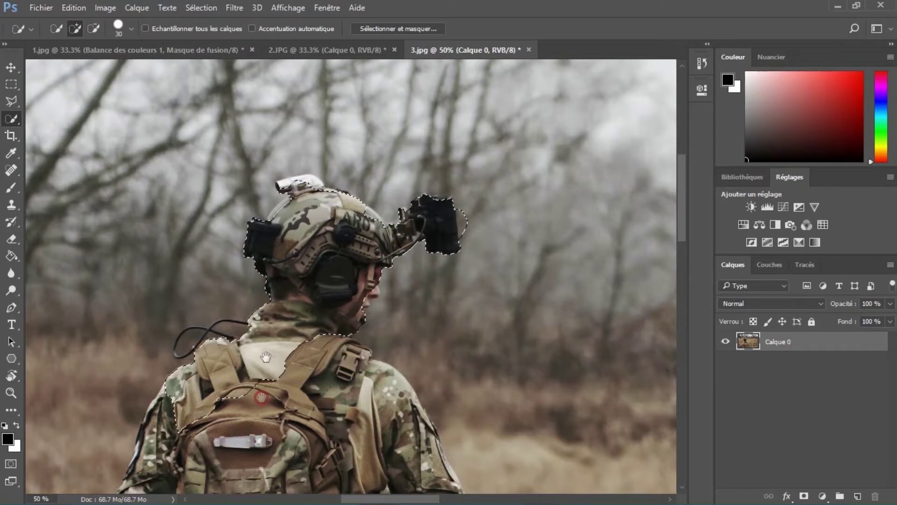
Extend the selection over the soldier's backpack, torso and both arms
{"action": "left_click_drag", "start_coordinate": [260, 397], "coordinate": [314, 214]}
{"action": "mouse_move", "coordinate": [224, 215]}
{"action": "left_mouse_down"}
{"action": "mouse_move", "coordinate": [204, 270]}
{"action": "mouse_move", "coordinate": [388, 285]}
{"action": "mouse_move", "coordinate": [382, 275]}
{"action": "mouse_move", "coordinate": [424, 246]}
{"action": "mouse_move", "coordinate": [478, 294]}
{"action": "mouse_move", "coordinate": [490, 289]}
{"action": "left_mouse_up"}
{"action": "mouse_move", "coordinate": [469, 237]}
{"action": "left_mouse_down"}
{"action": "mouse_move", "coordinate": [490, 274]}
{"action": "mouse_move", "coordinate": [507, 346]}
{"action": "mouse_move", "coordinate": [485, 355]}
{"action": "mouse_move", "coordinate": [353, 344]}
{"action": "mouse_move", "coordinate": [351, 404]}
{"action": "mouse_move", "coordinate": [295, 304]}
{"action": "mouse_move", "coordinate": [197, 305]}
{"action": "mouse_move", "coordinate": [176, 341]}
{"action": "left_mouse_up"}
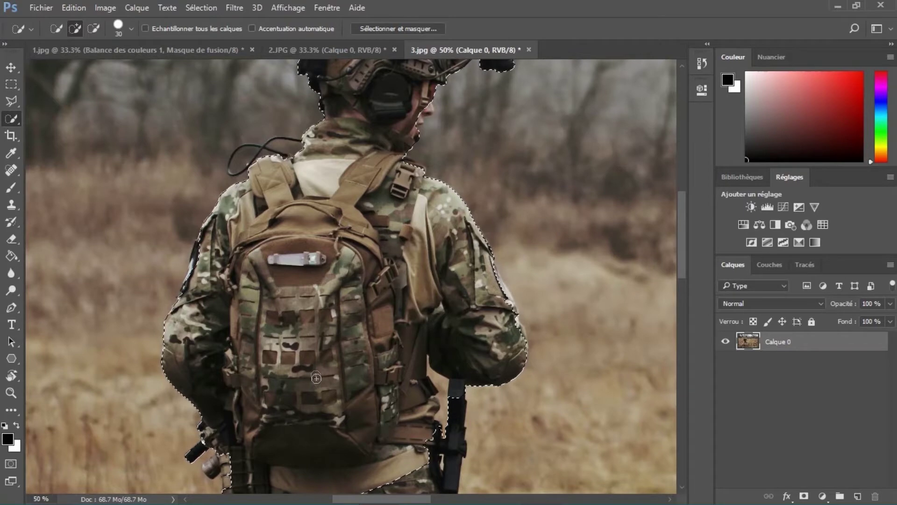
Extend the selection down over the soldier's trousers and the raised left boot
{"action": "scroll", "coordinate": [318, 307], "scroll_direction": "down", "scroll_amount": 4}
{"action": "mouse_move", "coordinate": [319, 308]}
{"action": "left_mouse_down"}
{"action": "mouse_move", "coordinate": [346, 392]}
{"action": "mouse_move", "coordinate": [359, 314]}
{"action": "mouse_move", "coordinate": [345, 226]}
{"action": "left_mouse_up"}
{"action": "mouse_move", "coordinate": [283, 323]}
{"action": "left_mouse_down"}
{"action": "mouse_move", "coordinate": [230, 398]}
{"action": "mouse_move", "coordinate": [244, 408]}
{"action": "mouse_move", "coordinate": [258, 223]}
{"action": "left_mouse_up"}
{"action": "left_click_drag", "start_coordinate": [258, 231], "coordinate": [244, 336]}
{"action": "left_click_drag", "start_coordinate": [230, 303], "coordinate": [216, 305]}
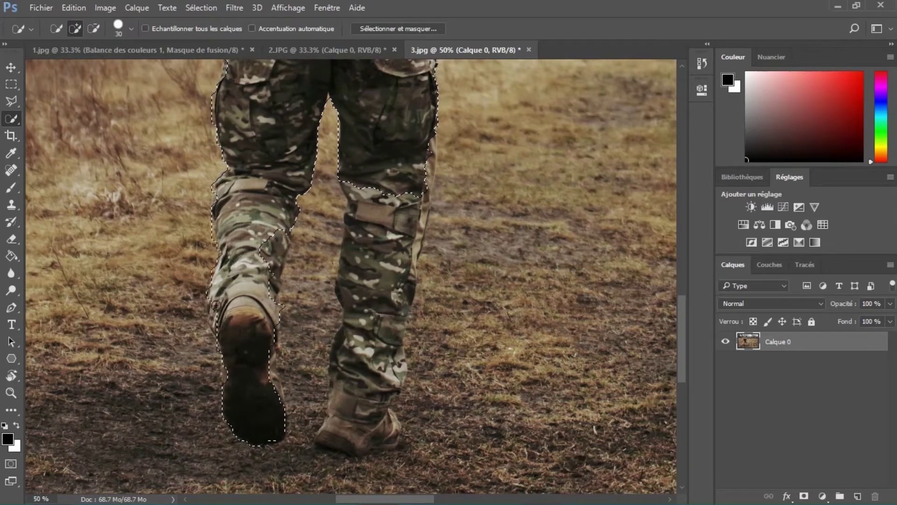
Add the soldier's right lower leg and boot to the selection, including the light outer edge of the trousers
{"action": "left_click_drag", "start_coordinate": [264, 280], "coordinate": [272, 293]}
{"action": "left_click_drag", "start_coordinate": [277, 430], "coordinate": [275, 384]}
{"action": "mouse_move", "coordinate": [358, 379]}
{"action": "left_mouse_down"}
{"action": "mouse_move", "coordinate": [355, 400]}
{"action": "mouse_move", "coordinate": [381, 428]}
{"action": "mouse_move", "coordinate": [395, 426]}
{"action": "mouse_move", "coordinate": [394, 415]}
{"action": "left_mouse_up"}
{"action": "left_click_drag", "start_coordinate": [340, 437], "coordinate": [324, 435]}
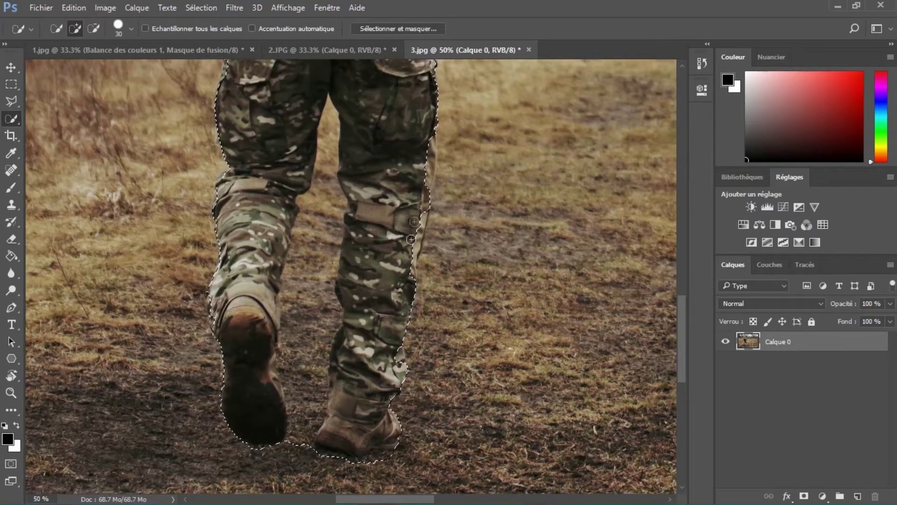
{"action": "left_click_drag", "start_coordinate": [428, 128], "coordinate": [422, 190]}
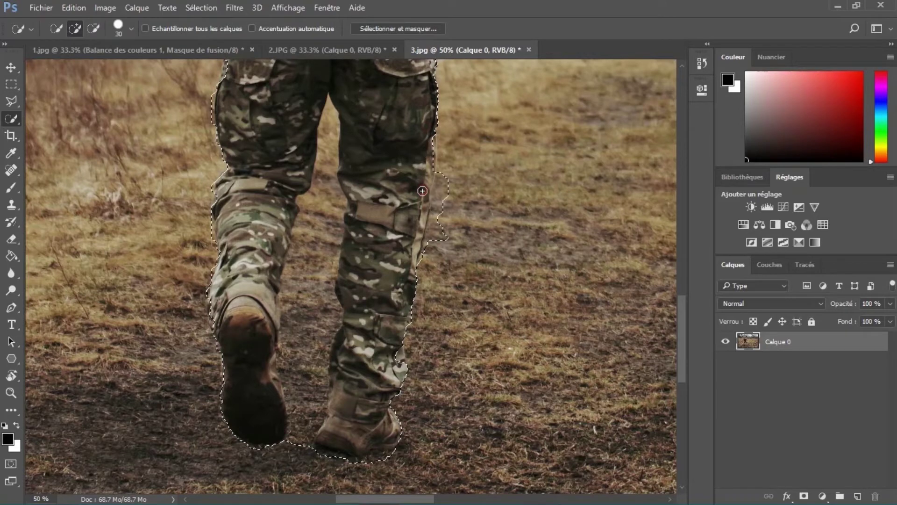
Add the gear hanging at the soldier's left hip to the selection
{"action": "scroll", "coordinate": [422, 190], "scroll_direction": "up", "scroll_amount": 10}
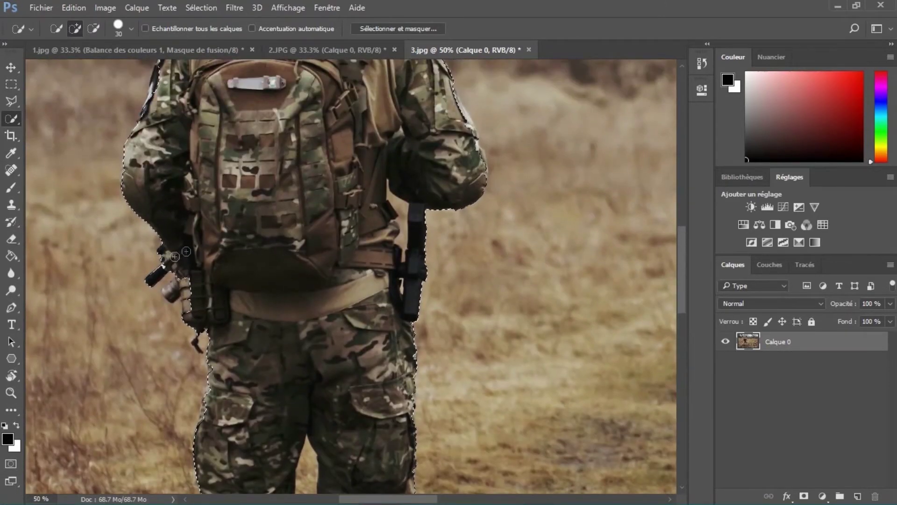
{"action": "left_click", "coordinate": [186, 288]}
{"action": "left_click", "coordinate": [172, 293]}
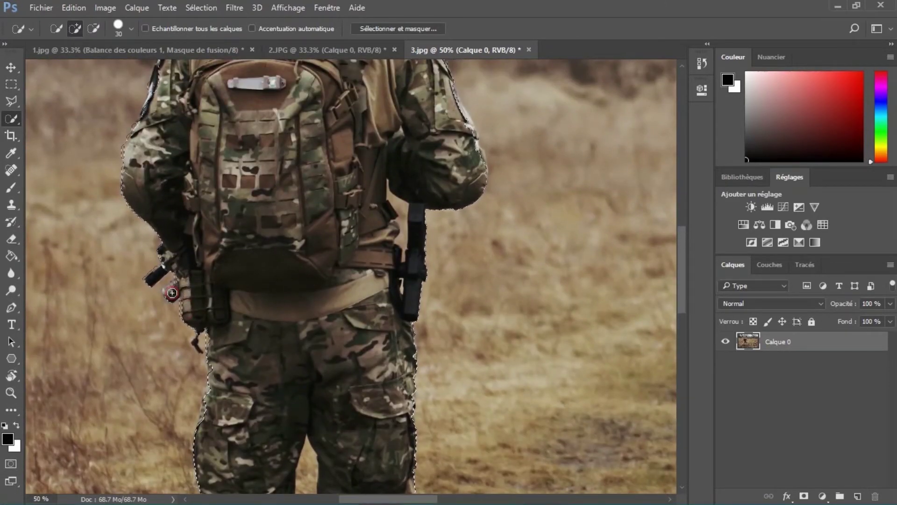
{"action": "scroll", "coordinate": [244, 253], "scroll_direction": "up", "scroll_amount": 2}
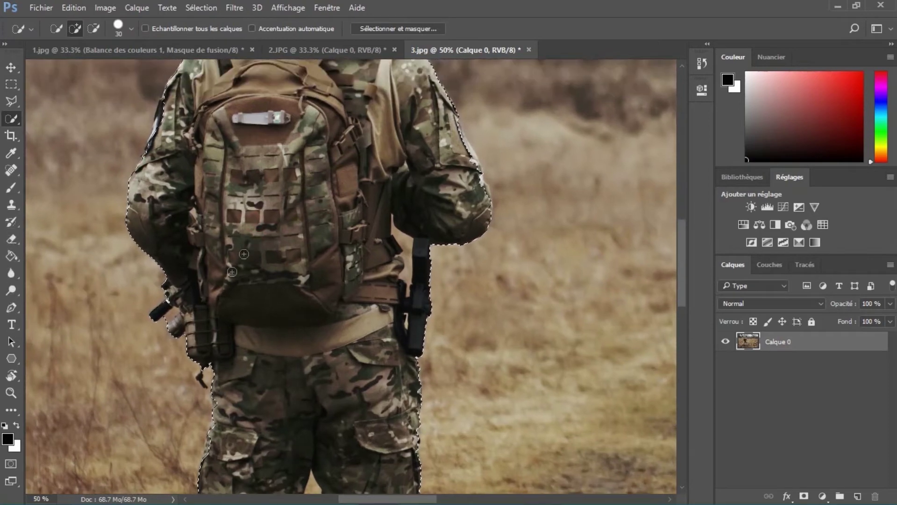
Add the soldier's face to the selection and subtract the background that spills in between the face and the shoulder
{"action": "scroll", "coordinate": [244, 254], "scroll_direction": "up", "scroll_amount": 8}
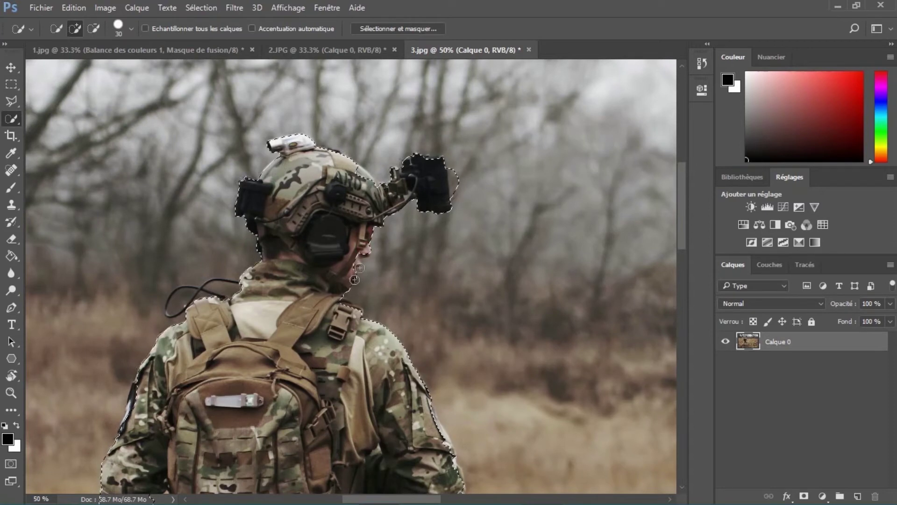
{"action": "left_click_drag", "start_coordinate": [358, 263], "coordinate": [359, 264]}
{"action": "key", "text": "alt"}
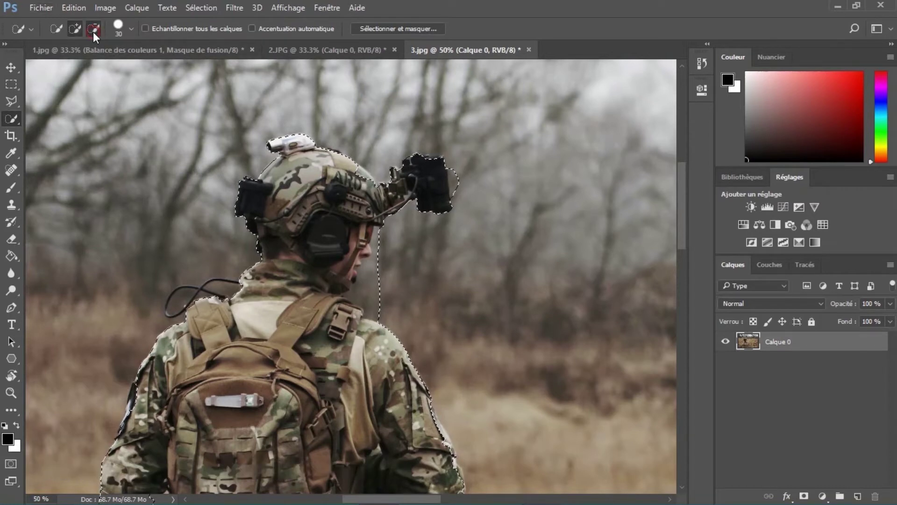
{"action": "left_click", "coordinate": [78, 31]}
{"action": "key", "text": "alt"}
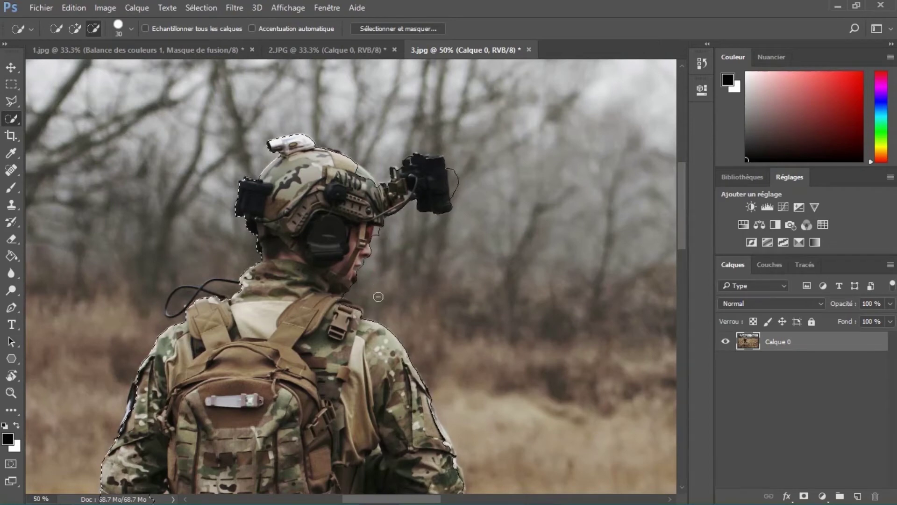
Subtract the grass beside the soldier's right knee and the grass between the two legs from the selection
{"action": "scroll", "coordinate": [456, 420], "scroll_direction": "down", "scroll_amount": 10}
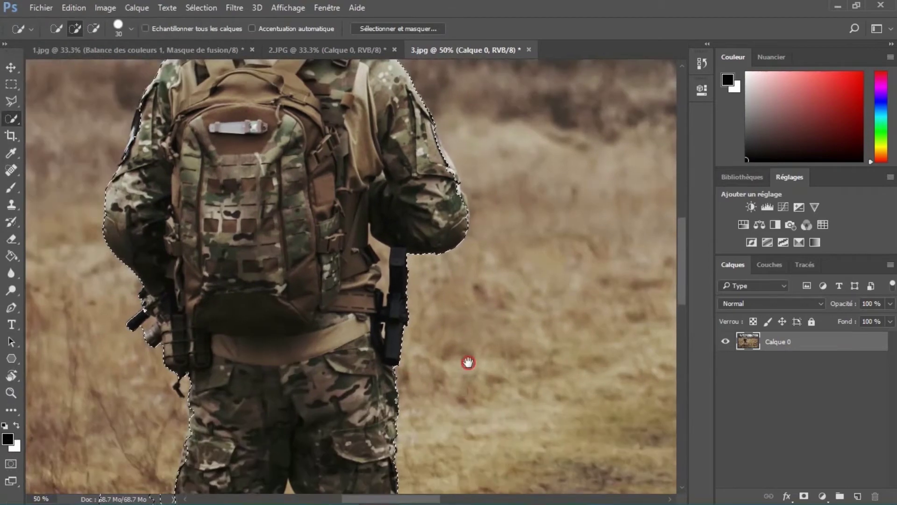
{"action": "scroll", "coordinate": [471, 279], "scroll_direction": "down", "scroll_amount": 2}
{"action": "key", "text": "alt"}
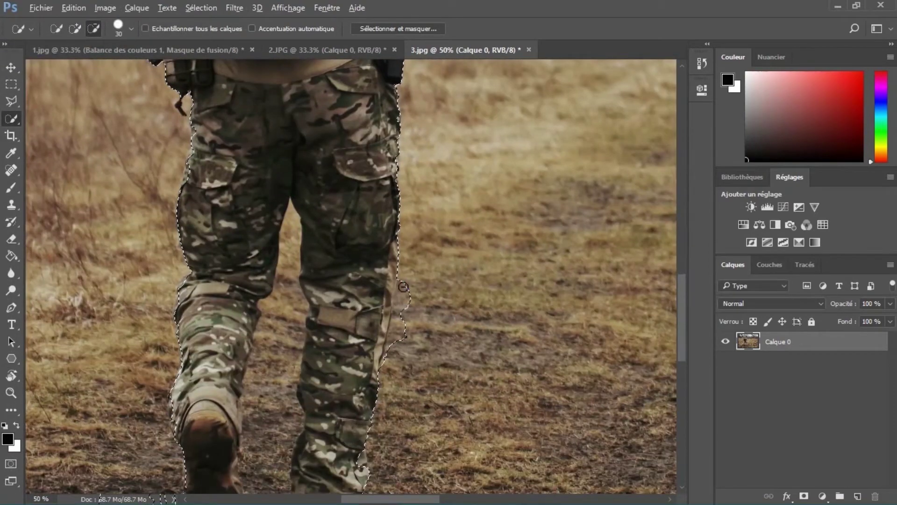
{"action": "left_click", "coordinate": [406, 310], "text": "alt"}
{"action": "left_click", "coordinate": [402, 335], "text": "alt"}
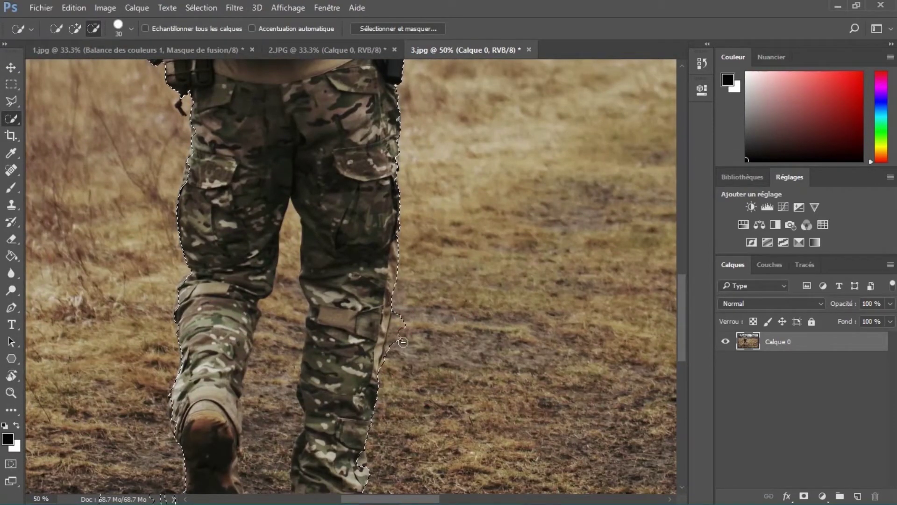
{"action": "left_click_drag", "start_coordinate": [405, 387], "coordinate": [434, 285]}
{"action": "key", "text": "alt"}
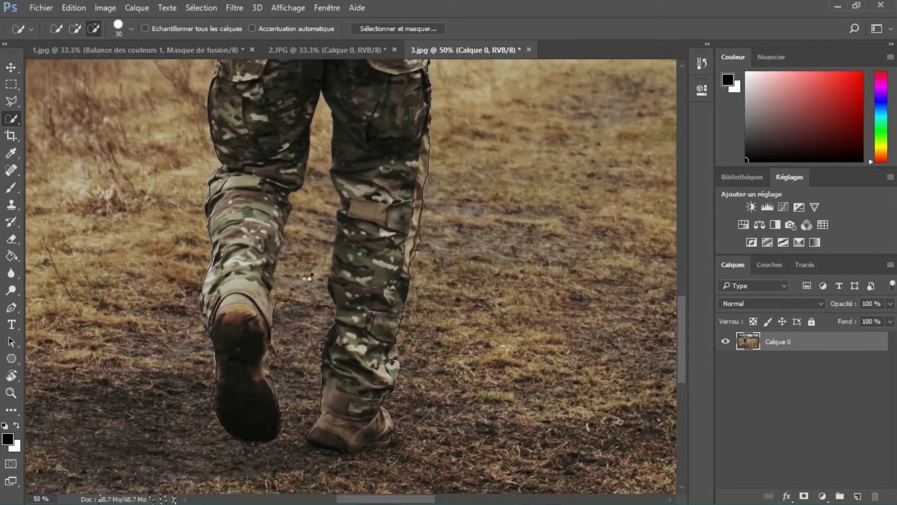
{"action": "mouse_move", "coordinate": [311, 228]}
{"action": "left_mouse_down"}
{"action": "mouse_move", "coordinate": [324, 185]}
{"action": "mouse_move", "coordinate": [318, 205]}
{"action": "left_mouse_up"}
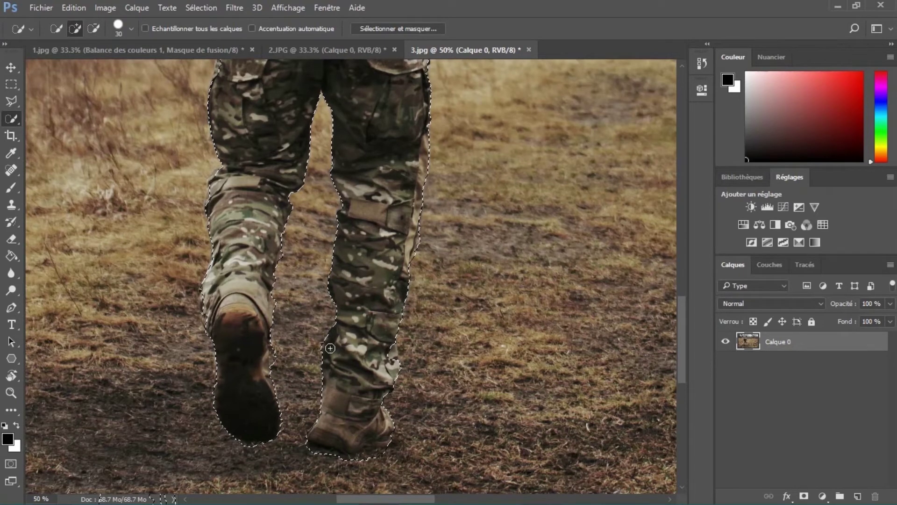
Subtract the sliver of background at the outer edge of the helmet's front-mounted device from the selection
{"action": "key", "text": "ctrl+minus"}
{"action": "left_click_drag", "start_coordinate": [347, 199], "coordinate": [354, 386]}
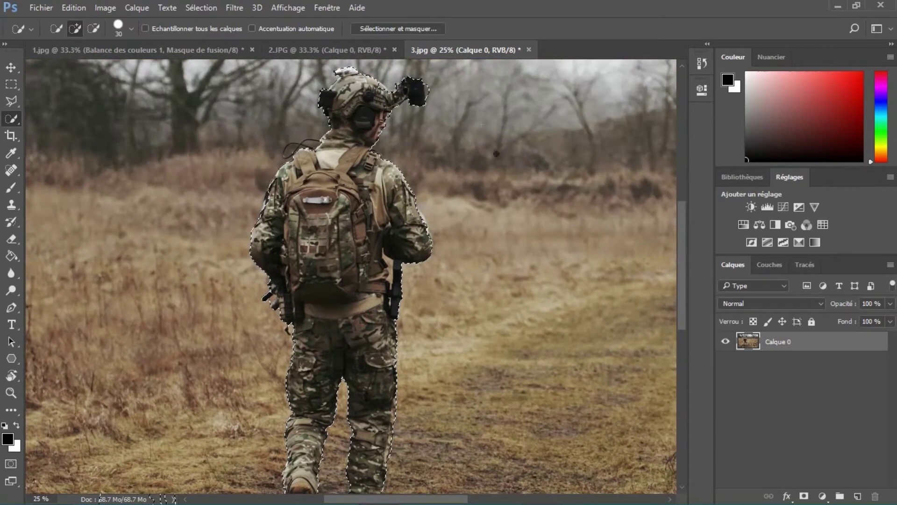
{"action": "left_click", "coordinate": [431, 92], "text": "alt"}
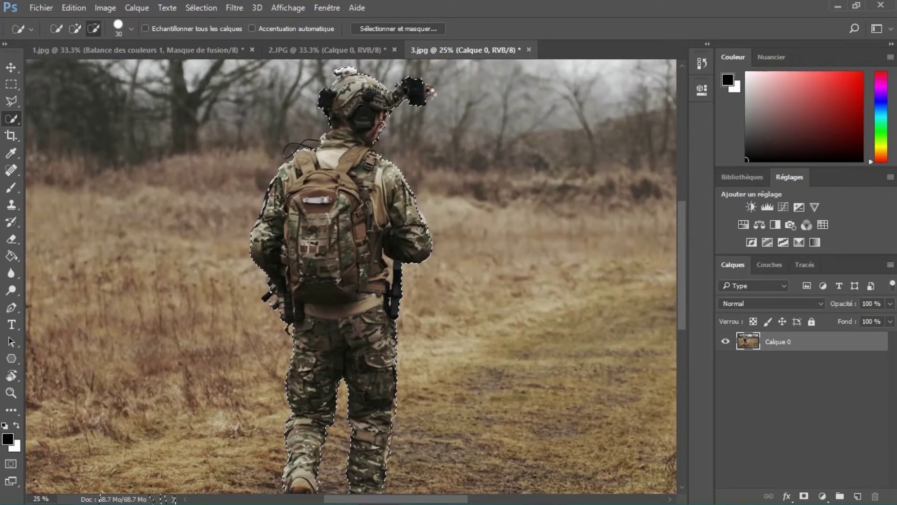
{"action": "left_click", "coordinate": [429, 90], "text": "alt"}
{"action": "left_click", "coordinate": [430, 87], "text": "alt"}
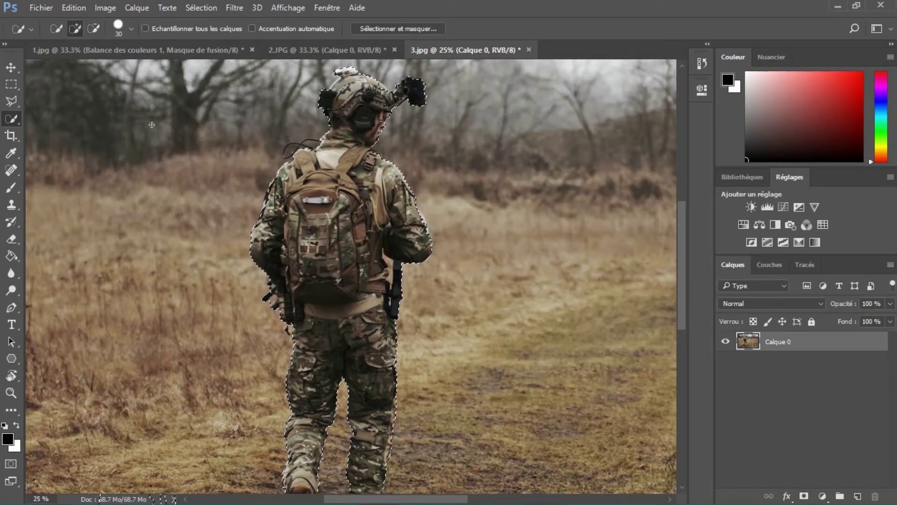
Move the selected soldier into the 1.jpg composite as a new layer over the landscape
{"action": "left_click", "coordinate": [11, 67]}
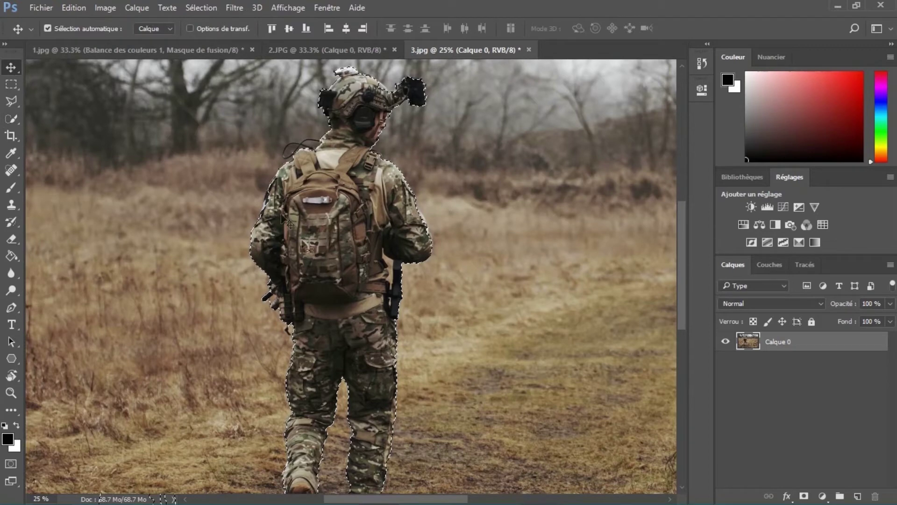
{"action": "left_click_drag", "start_coordinate": [363, 285], "coordinate": [182, 39]}
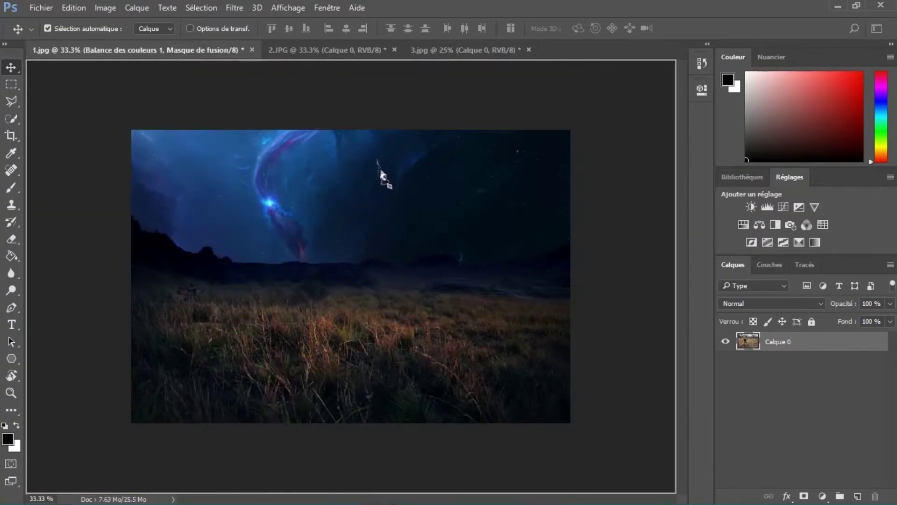
{"action": "left_click_drag", "start_coordinate": [380, 177], "coordinate": [383, 278]}
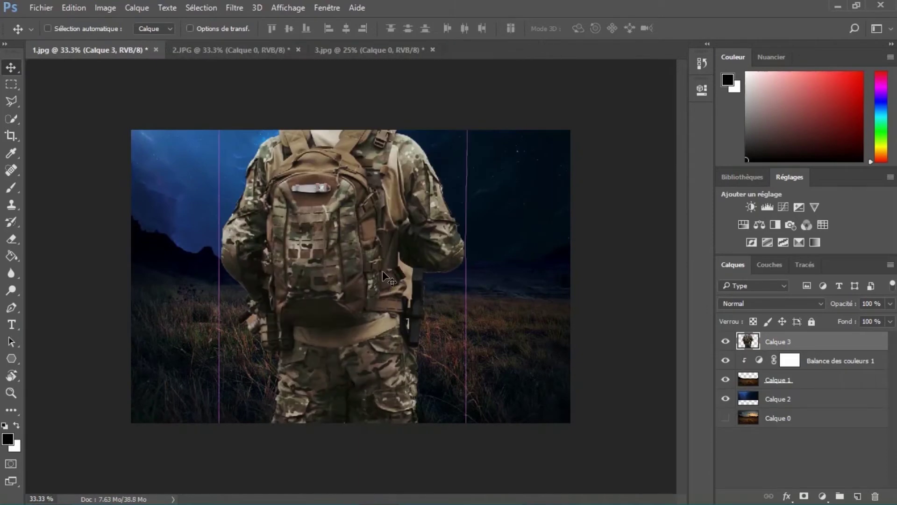
Scale the soldier layer down to about 26.5% around its centre with Free Transform
{"action": "key", "text": "ctrl+minus"}
{"action": "key", "text": "ctrl+minus"}
{"action": "key", "text": "ctrl+minus"}
{"action": "key", "text": "ctrl+minus"}
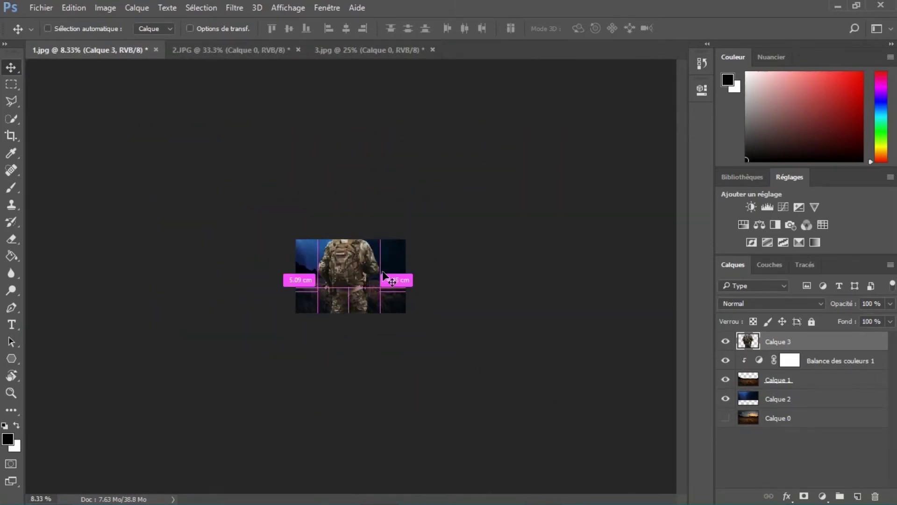
{"action": "left_click_drag", "start_coordinate": [383, 271], "coordinate": [383, 271]}
{"action": "key", "text": "ctrl+t"}
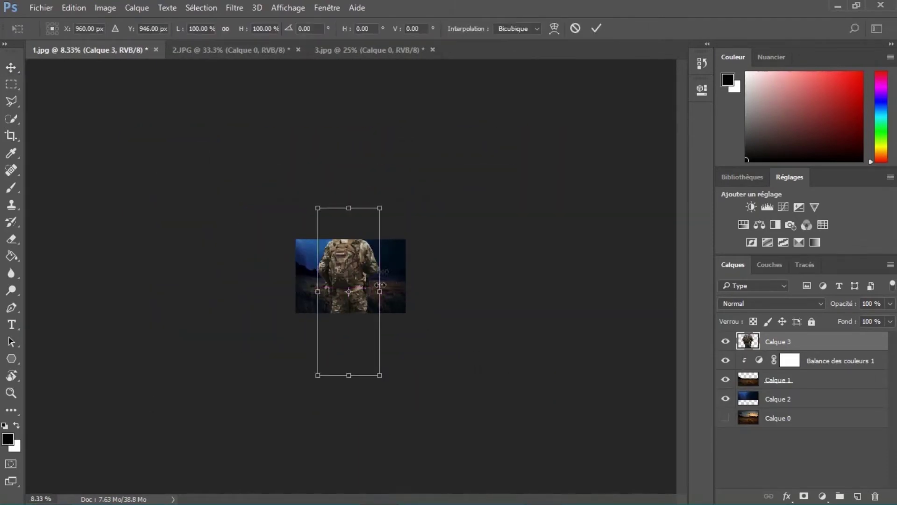
{"action": "left_click_drag", "start_coordinate": [382, 377], "coordinate": [351, 319]}
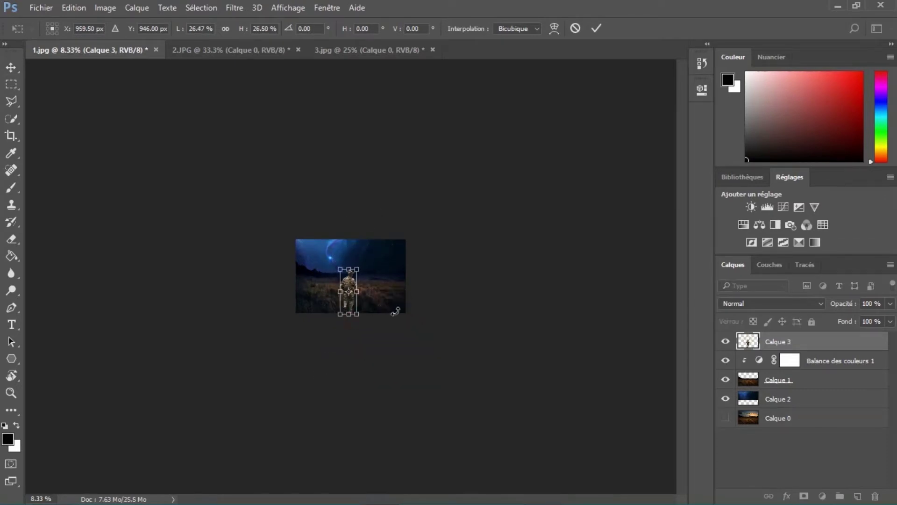
Raise the soldier to about Y 667 px so the boots stand in the middle of the grass field
{"action": "key", "text": "ctrl+plus"}
{"action": "key", "text": "ctrl+plus"}
{"action": "key", "text": "ctrl+plus"}
{"action": "key", "text": "ctrl+plus"}
{"action": "key", "text": "ctrl+plus"}
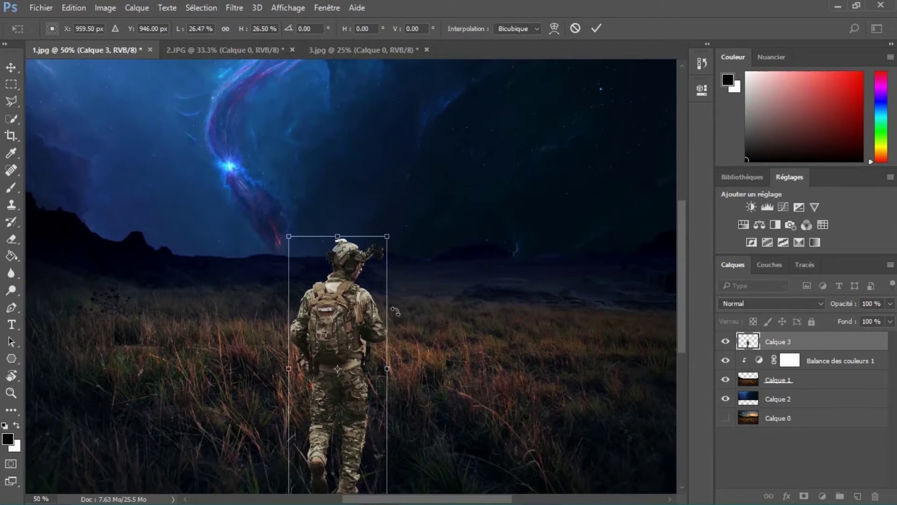
{"action": "left_click_drag", "start_coordinate": [334, 331], "coordinate": [335, 239]}
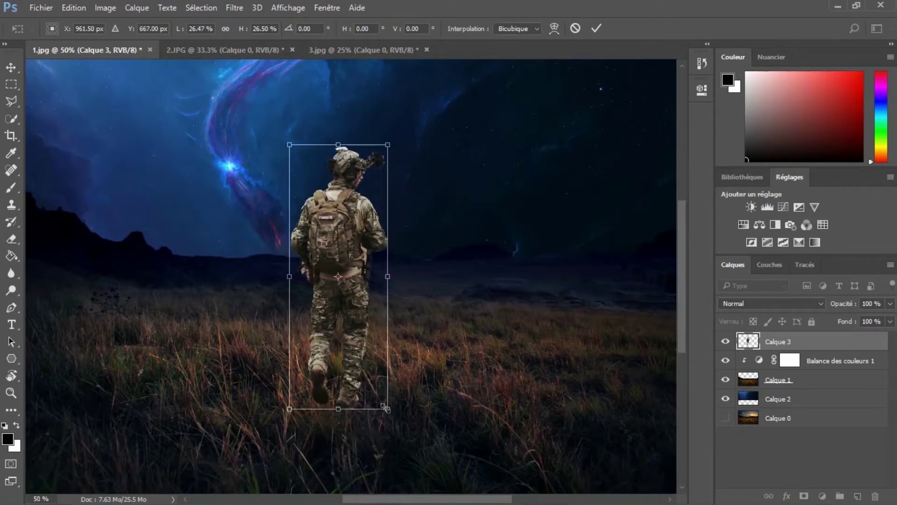
Shrink the soldier further to about 18%, shift the figure slightly right and down, and apply the transform
{"action": "left_click_drag", "start_coordinate": [386, 410], "coordinate": [372, 369]}
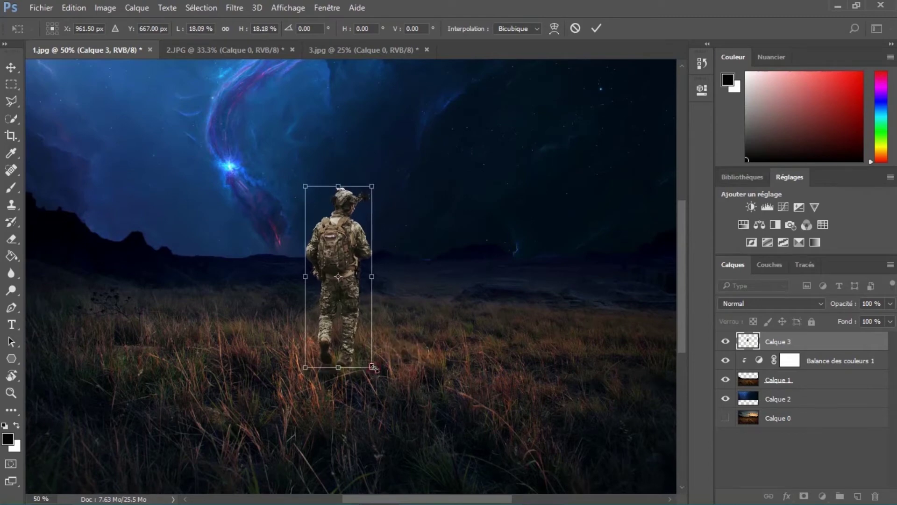
{"action": "key", "text": "ctrl+minus"}
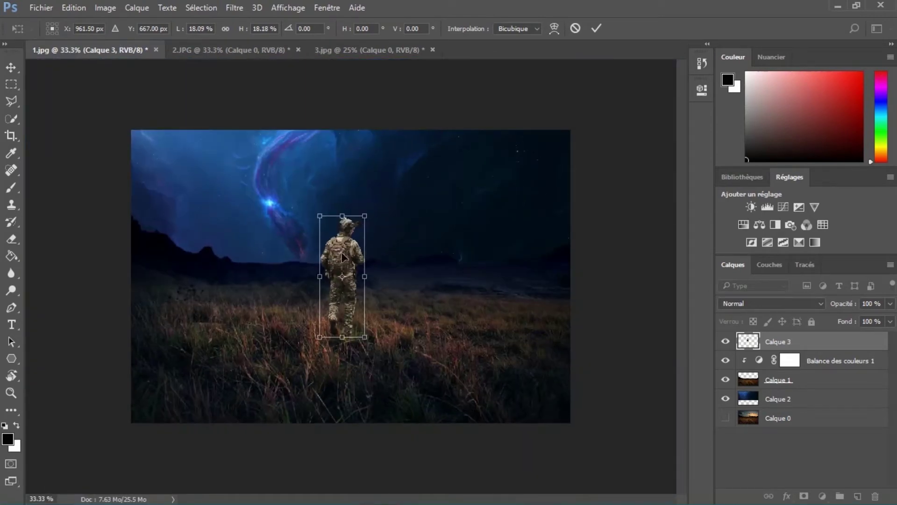
{"action": "left_click_drag", "start_coordinate": [342, 253], "coordinate": [347, 257]}
{"action": "key", "text": "Return"}
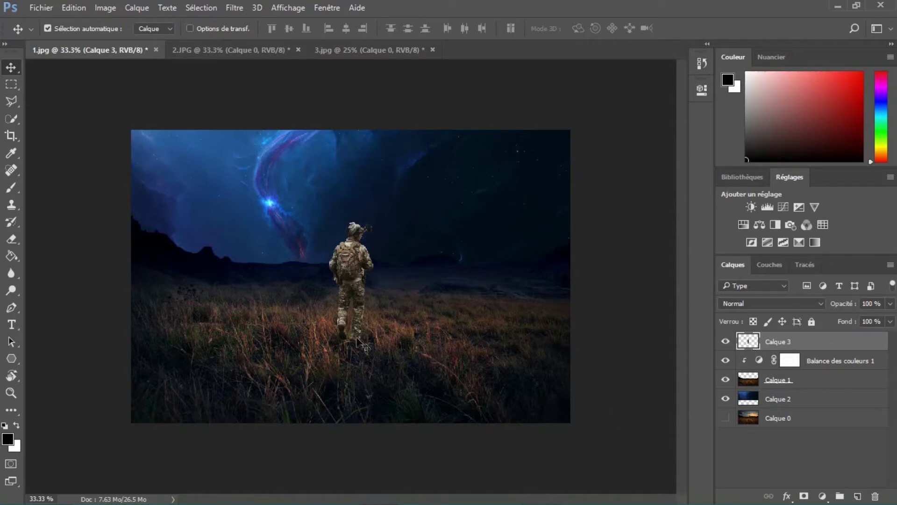
{"action": "key", "text": "ctrl+plus"}
{"action": "key", "text": "ctrl+plus"}
{"action": "key", "text": "ctrl+plus"}
{"action": "left_click_drag", "start_coordinate": [343, 410], "coordinate": [341, 339]}
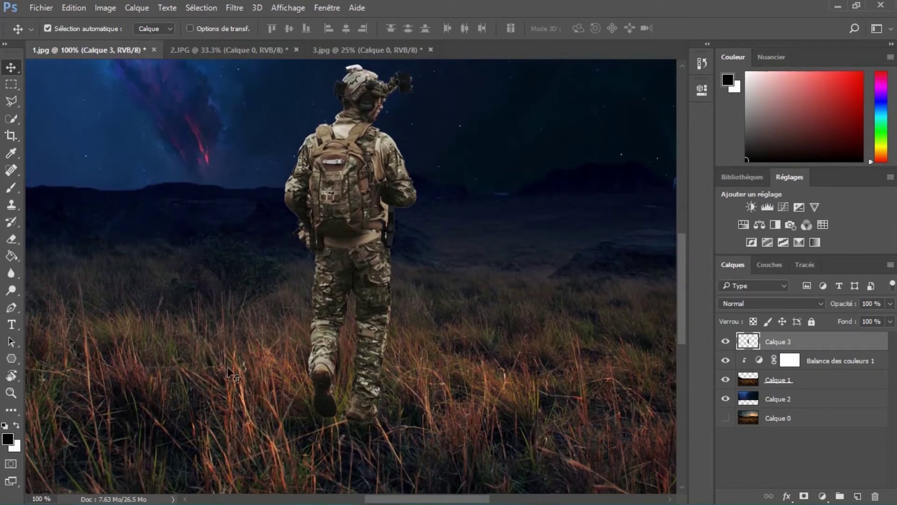
{"action": "key", "text": "ctrl+minus"}
{"action": "key", "text": "ctrl+minus"}
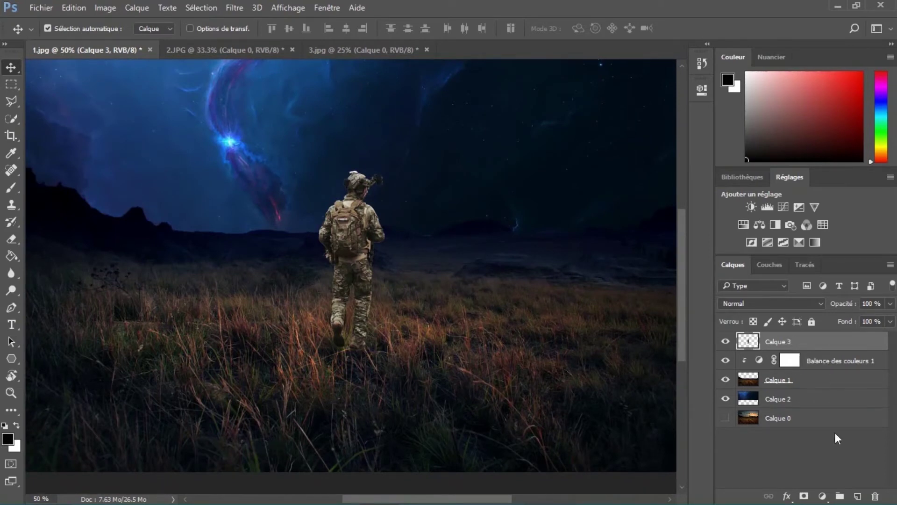
Add a layer mask to the soldier layer and choose the splayed bristle fan tip for the Brush tool
{"action": "left_click", "coordinate": [805, 497]}
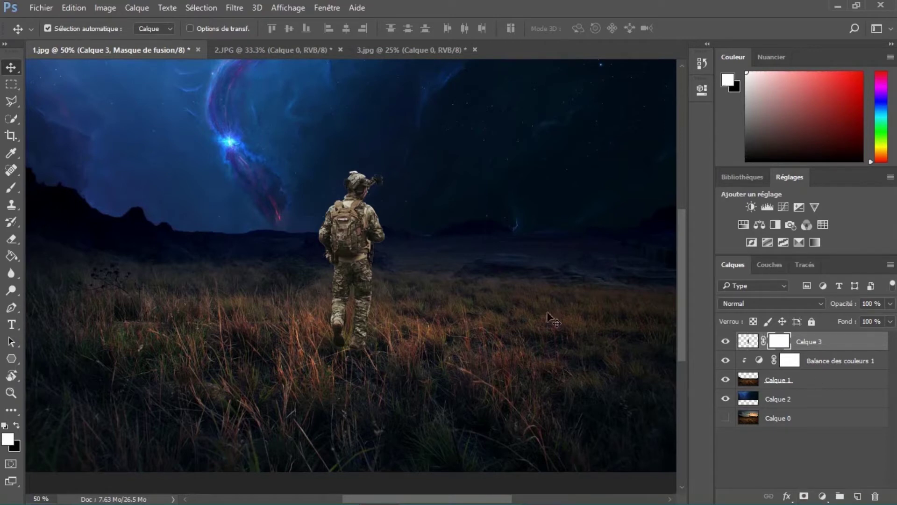
{"action": "left_click", "coordinate": [8, 191]}
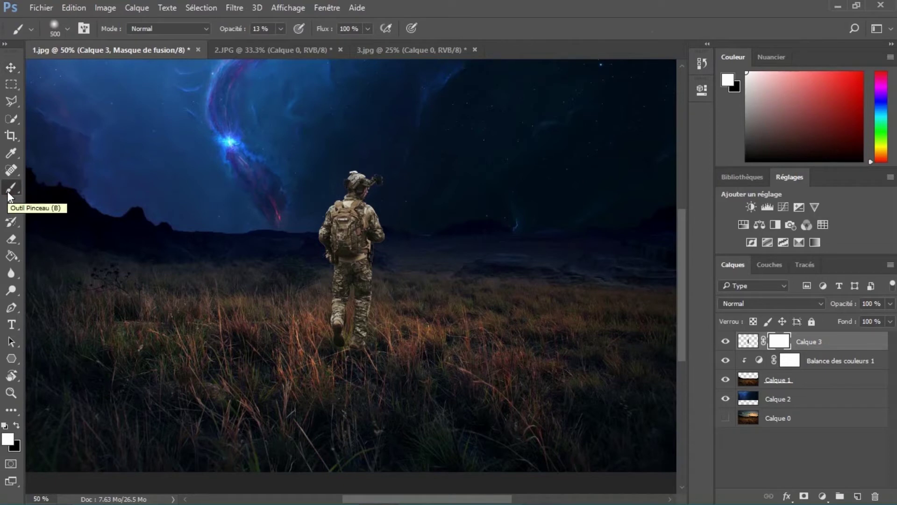
{"action": "left_click", "coordinate": [68, 29]}
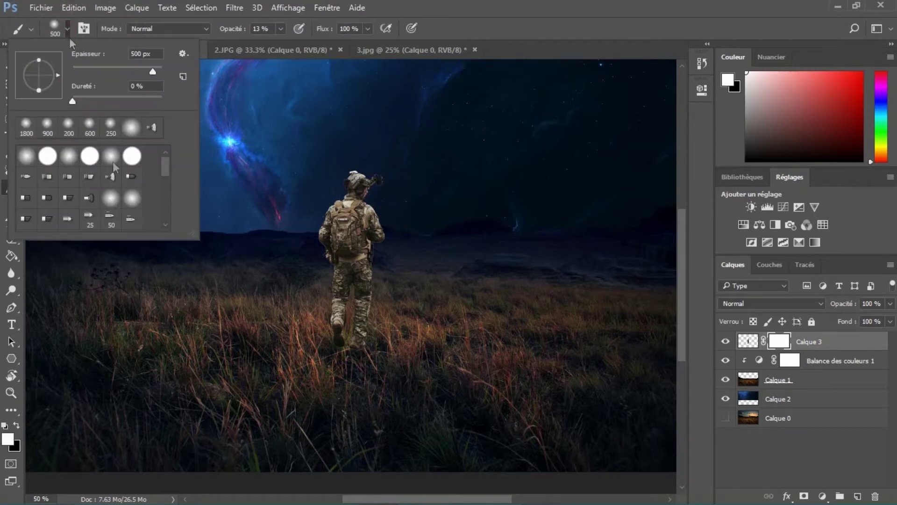
{"action": "left_click", "coordinate": [112, 178]}
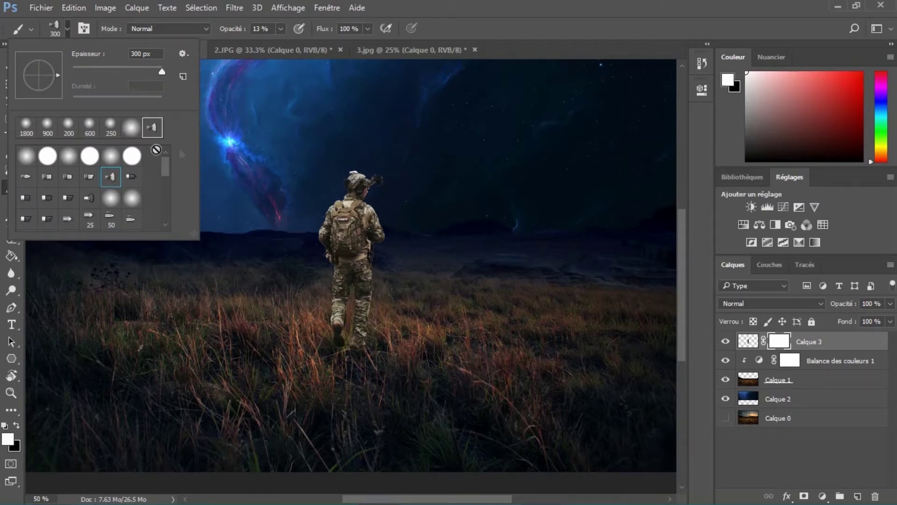
{"action": "left_click", "coordinate": [506, 34]}
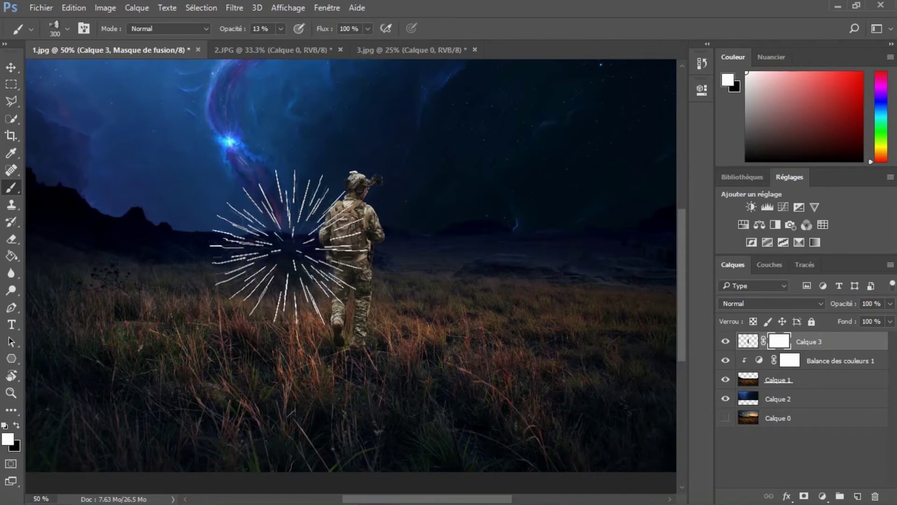
Reduce the bristle brush size to 74 px
{"action": "left_click", "coordinate": [67, 29]}
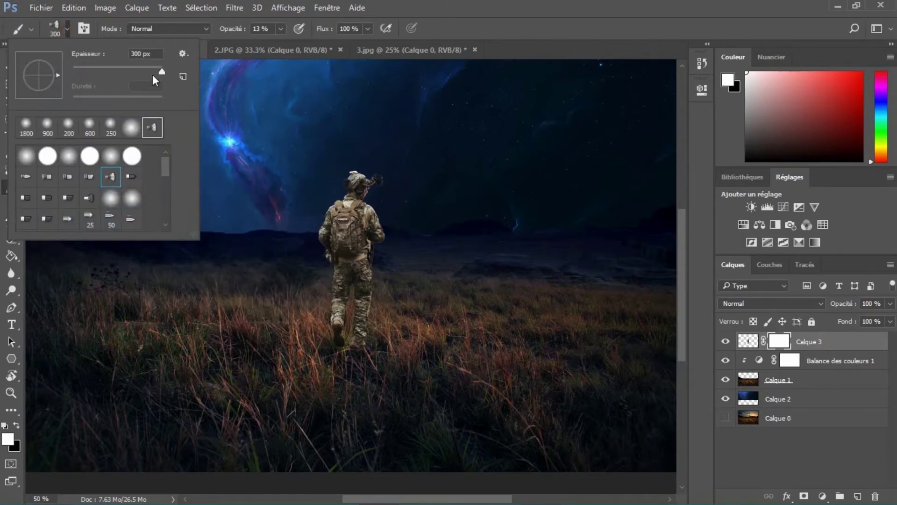
{"action": "left_click_drag", "start_coordinate": [132, 71], "coordinate": [131, 71]}
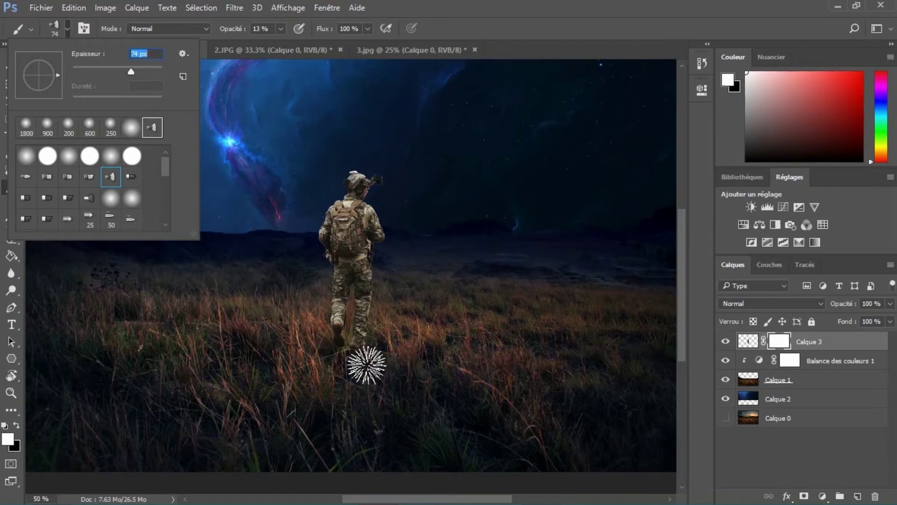
{"action": "left_click", "coordinate": [461, 34]}
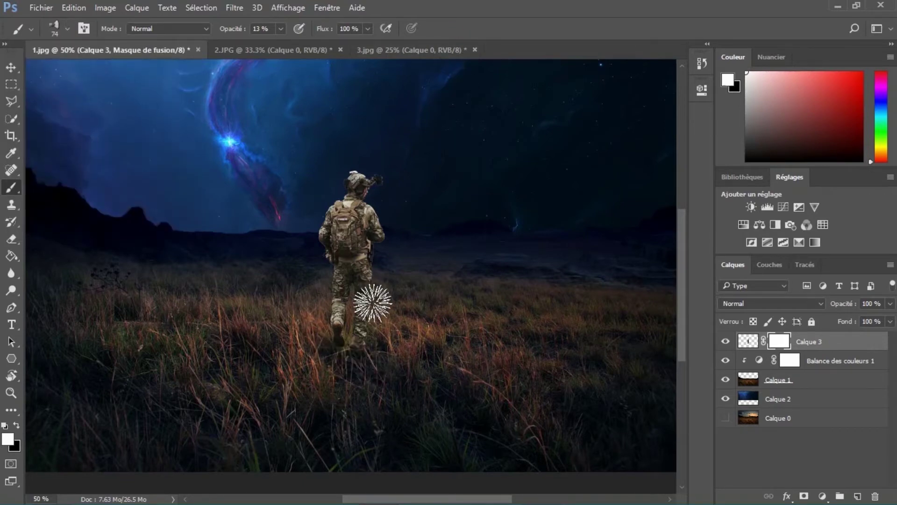
Prepare to mask the soldier's boots by making black the foreground colour and setting the brush opacity to 100%
{"action": "scroll", "coordinate": [373, 303], "scroll_direction": "up", "scroll_amount": 3}
{"action": "left_click_drag", "start_coordinate": [369, 363], "coordinate": [340, 202]}
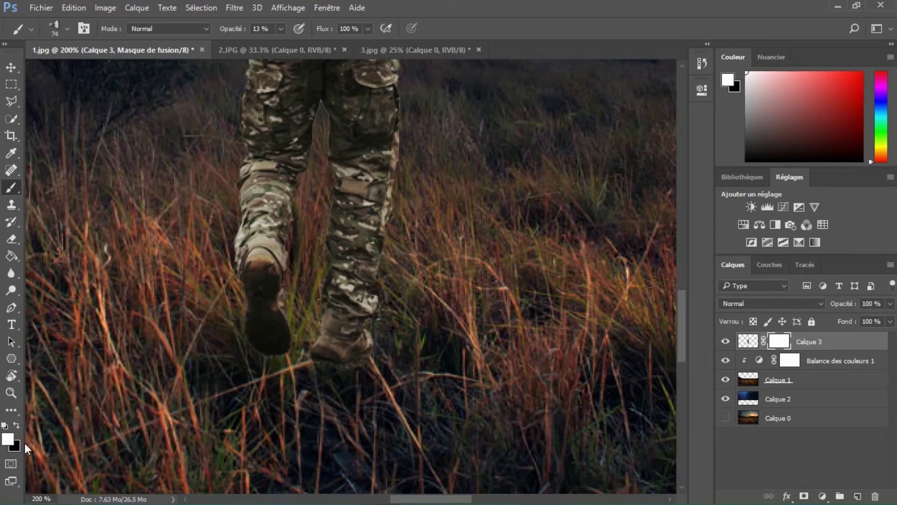
{"action": "left_click", "coordinate": [16, 426]}
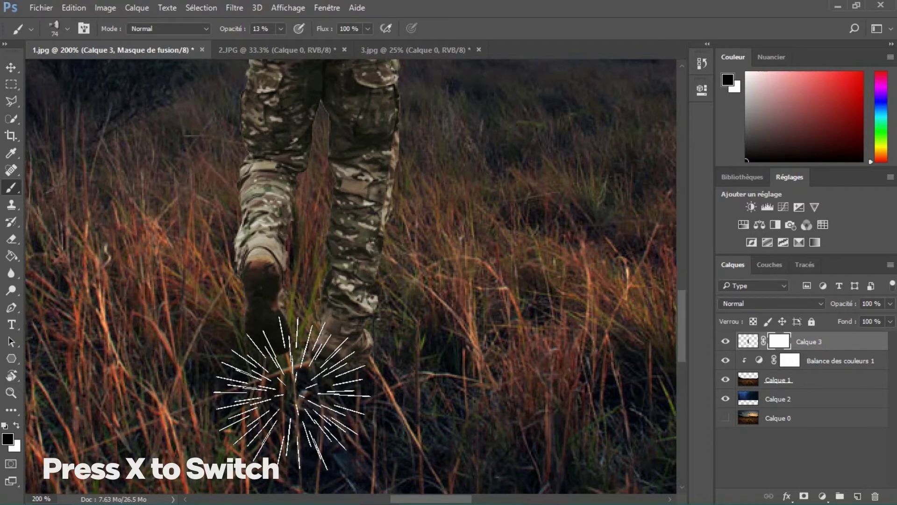
{"action": "left_click", "coordinate": [281, 29]}
{"action": "left_click_drag", "start_coordinate": [280, 43], "coordinate": [336, 43]}
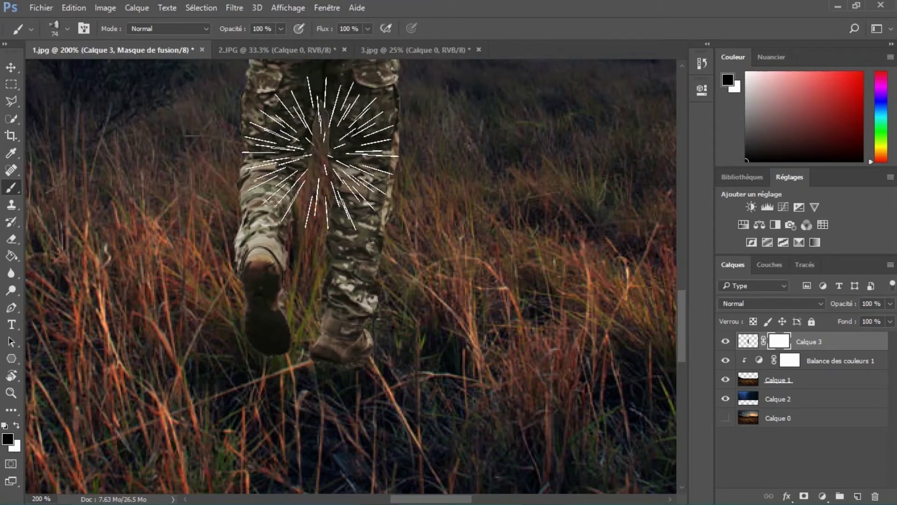
Paint black over the soldier's boots and lower legs on his layer mask to blend them into the grass
{"action": "mouse_move", "coordinate": [265, 366]}
{"action": "left_mouse_down"}
{"action": "mouse_move", "coordinate": [274, 281]}
{"action": "mouse_move", "coordinate": [328, 416]}
{"action": "mouse_move", "coordinate": [352, 351]}
{"action": "mouse_move", "coordinate": [354, 297]}
{"action": "mouse_move", "coordinate": [349, 430]}
{"action": "mouse_move", "coordinate": [361, 283]}
{"action": "mouse_move", "coordinate": [352, 388]}
{"action": "mouse_move", "coordinate": [366, 274]}
{"action": "mouse_move", "coordinate": [366, 405]}
{"action": "mouse_move", "coordinate": [400, 220]}
{"action": "mouse_move", "coordinate": [303, 376]}
{"action": "mouse_move", "coordinate": [250, 374]}
{"action": "mouse_move", "coordinate": [227, 276]}
{"action": "mouse_move", "coordinate": [236, 376]}
{"action": "mouse_move", "coordinate": [221, 274]}
{"action": "mouse_move", "coordinate": [237, 365]}
{"action": "mouse_move", "coordinate": [256, 232]}
{"action": "mouse_move", "coordinate": [272, 360]}
{"action": "mouse_move", "coordinate": [286, 274]}
{"action": "mouse_move", "coordinate": [321, 386]}
{"action": "mouse_move", "coordinate": [370, 372]}
{"action": "mouse_move", "coordinate": [389, 265]}
{"action": "mouse_move", "coordinate": [332, 386]}
{"action": "mouse_move", "coordinate": [239, 346]}
{"action": "mouse_move", "coordinate": [237, 253]}
{"action": "mouse_move", "coordinate": [221, 311]}
{"action": "mouse_move", "coordinate": [236, 365]}
{"action": "mouse_move", "coordinate": [327, 367]}
{"action": "mouse_move", "coordinate": [338, 292]}
{"action": "mouse_move", "coordinate": [365, 388]}
{"action": "mouse_move", "coordinate": [403, 237]}
{"action": "mouse_move", "coordinate": [417, 316]}
{"action": "mouse_move", "coordinate": [416, 222]}
{"action": "left_mouse_up"}
{"action": "key", "text": "ctrl+minus"}
{"action": "key", "text": "ctrl+minus"}
{"action": "key", "text": "ctrl+minus"}
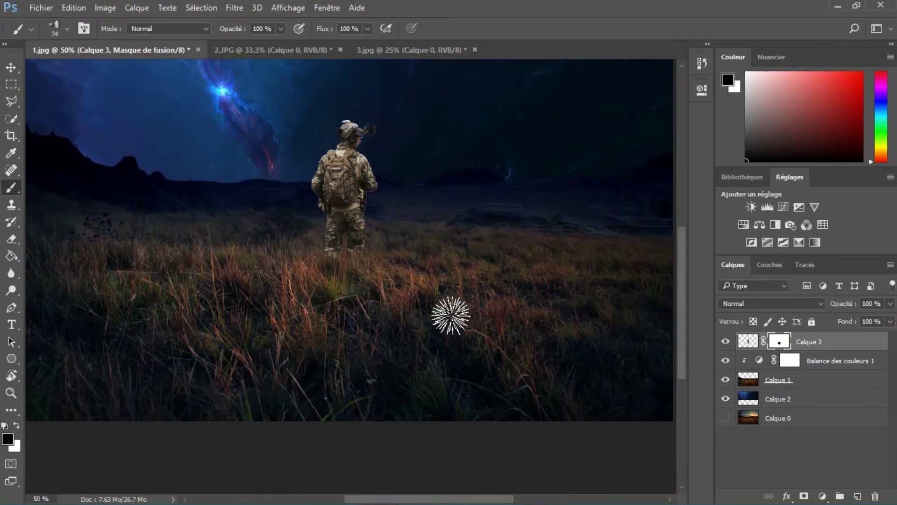
{"action": "key", "text": "ctrl+minus"}
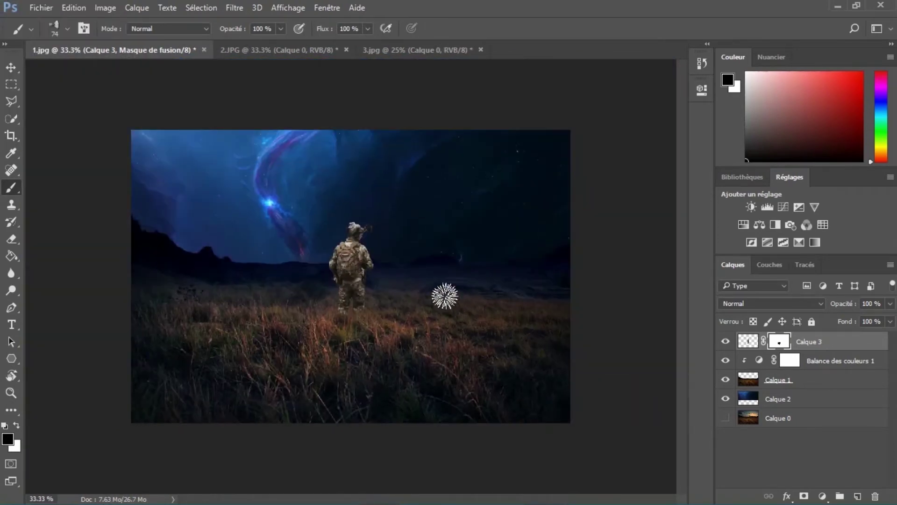
{"action": "key", "text": "ctrl+plus"}
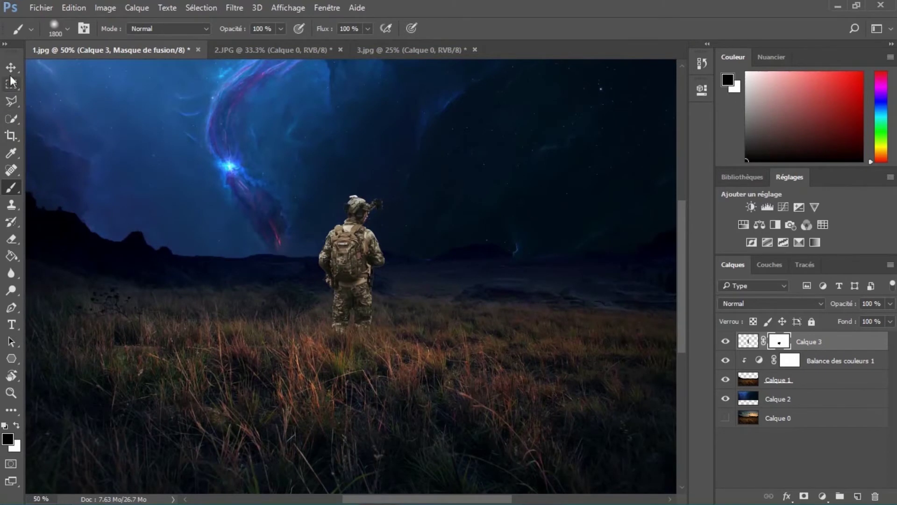
Add a Color Balance adjustment clipped to the soldier layer, with midtones at cyan–red -44, magenta–green +7 and yellow–blue +44
{"action": "left_click", "coordinate": [11, 71]}
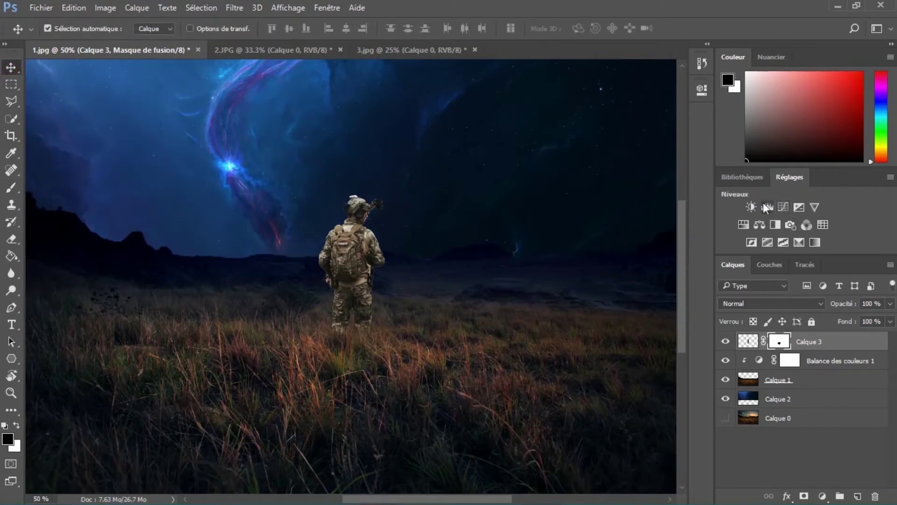
{"action": "left_click", "coordinate": [758, 225]}
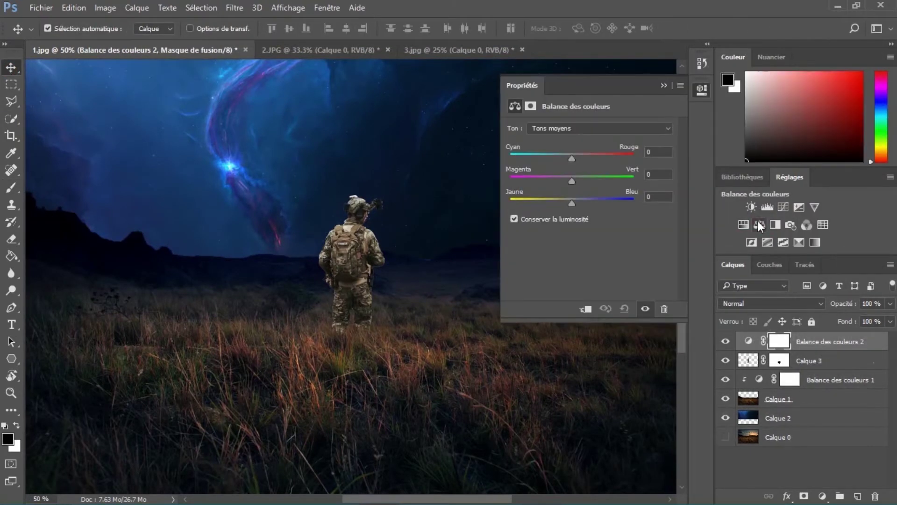
{"action": "left_click", "coordinate": [587, 310]}
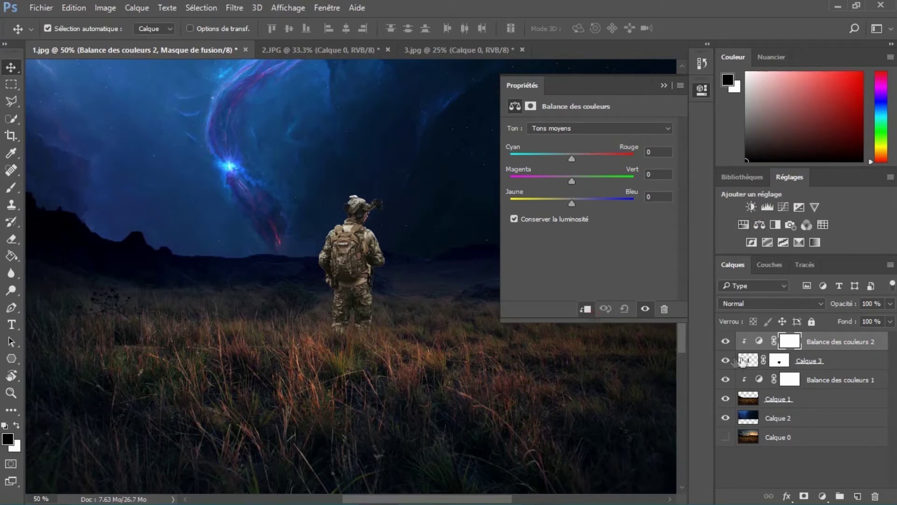
{"action": "left_click", "coordinate": [585, 310]}
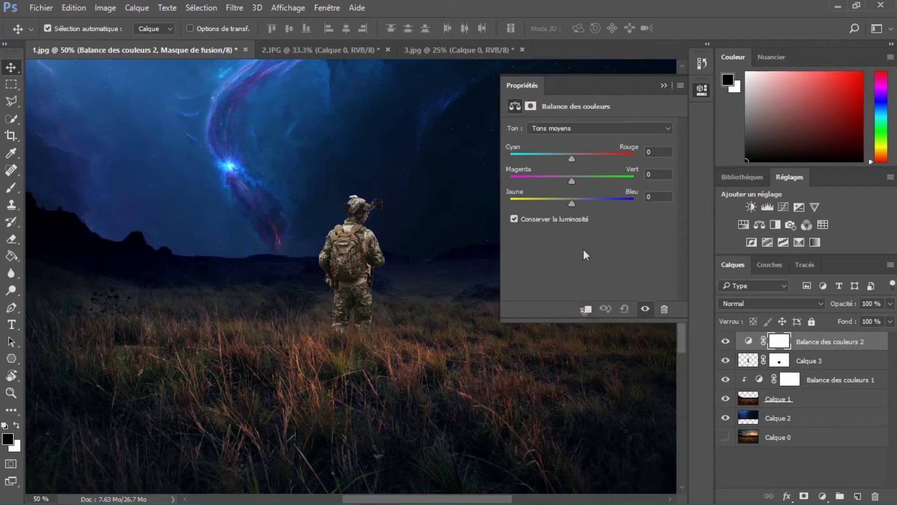
{"action": "left_click_drag", "start_coordinate": [571, 158], "coordinate": [549, 162]}
{"action": "left_click", "coordinate": [585, 311]}
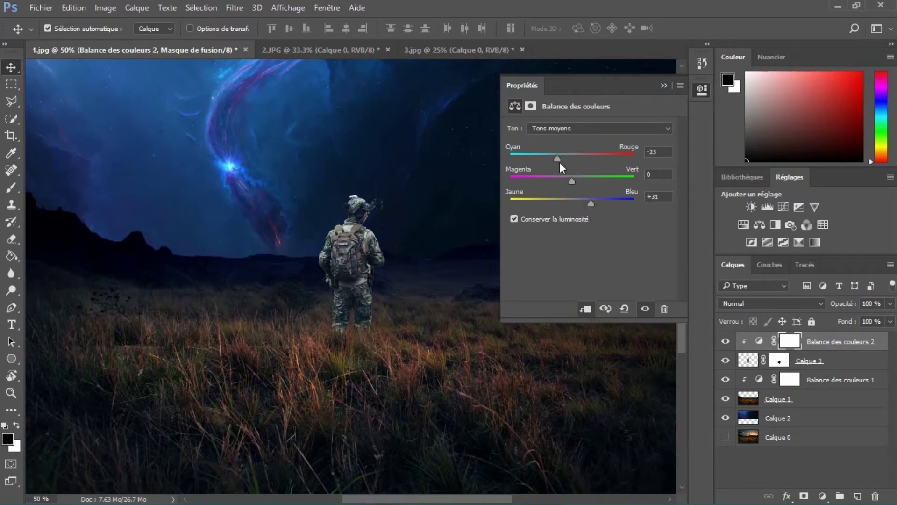
{"action": "left_click_drag", "start_coordinate": [572, 182], "coordinate": [582, 182]}
{"action": "mouse_move", "coordinate": [535, 158]}
{"action": "left_mouse_down"}
{"action": "mouse_move", "coordinate": [501, 159]}
{"action": "mouse_move", "coordinate": [545, 165]}
{"action": "left_mouse_up"}
{"action": "left_click_drag", "start_coordinate": [591, 201], "coordinate": [602, 205]}
{"action": "left_click", "coordinate": [663, 85]}
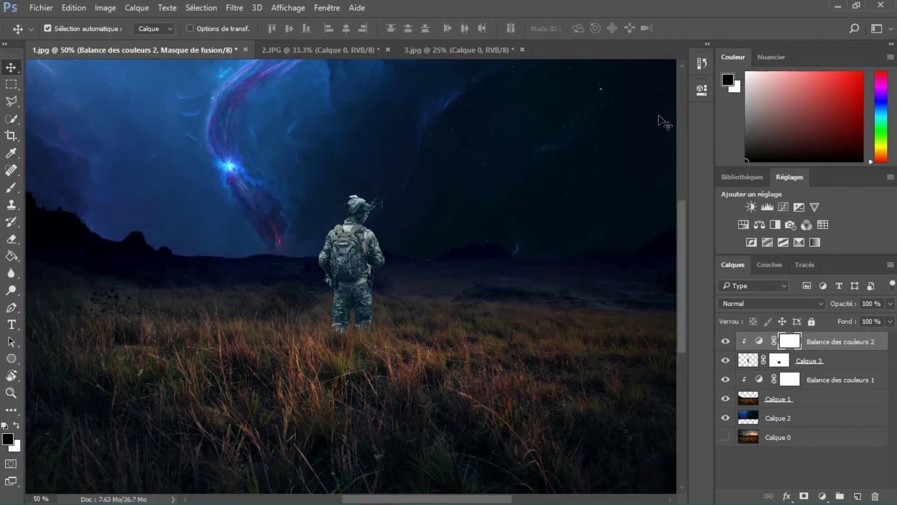
Add a Levels adjustment clipped to the soldier layer and darken its midtones to about 0.79
{"action": "left_click", "coordinate": [766, 208]}
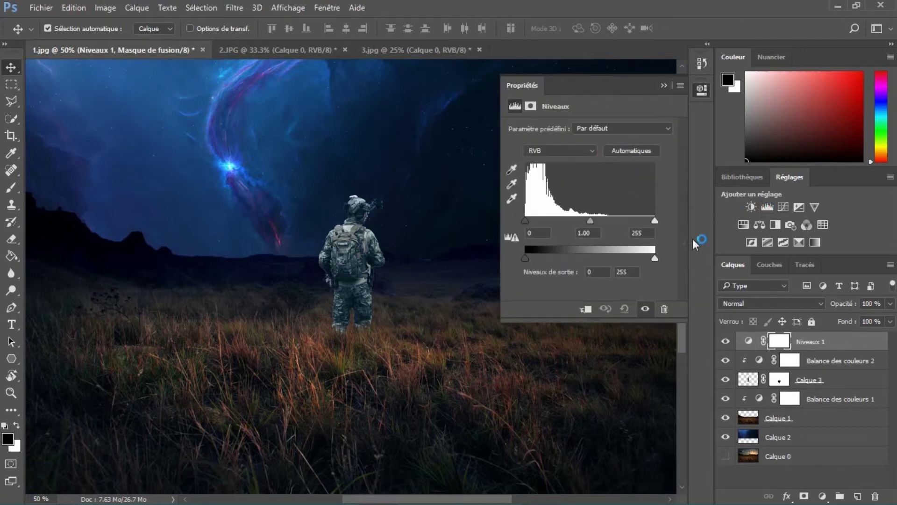
{"action": "left_click", "coordinate": [585, 309]}
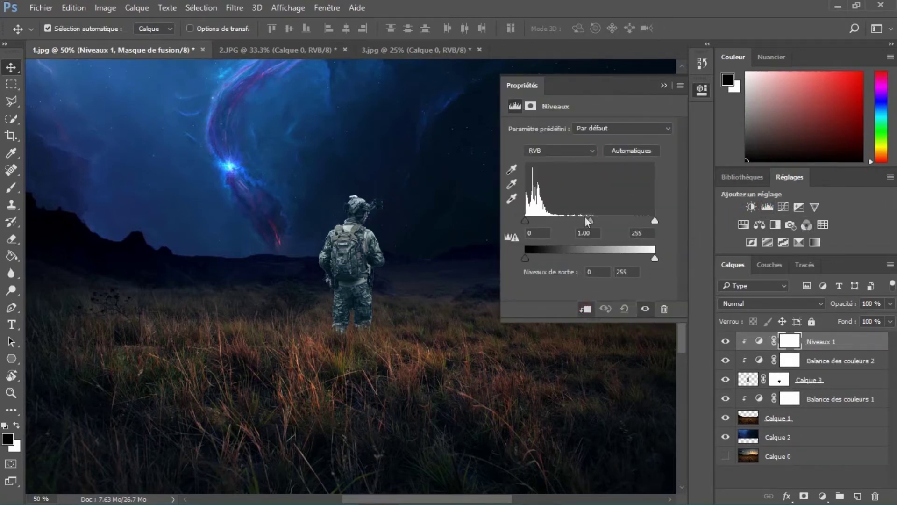
{"action": "left_click_drag", "start_coordinate": [591, 222], "coordinate": [594, 222]}
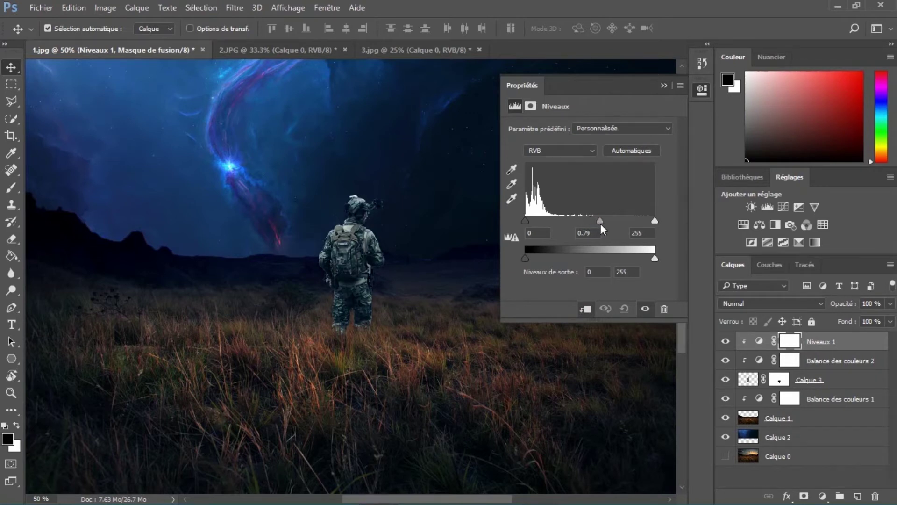
{"action": "left_click_drag", "start_coordinate": [602, 229], "coordinate": [599, 224]}
{"action": "left_click", "coordinate": [663, 86]}
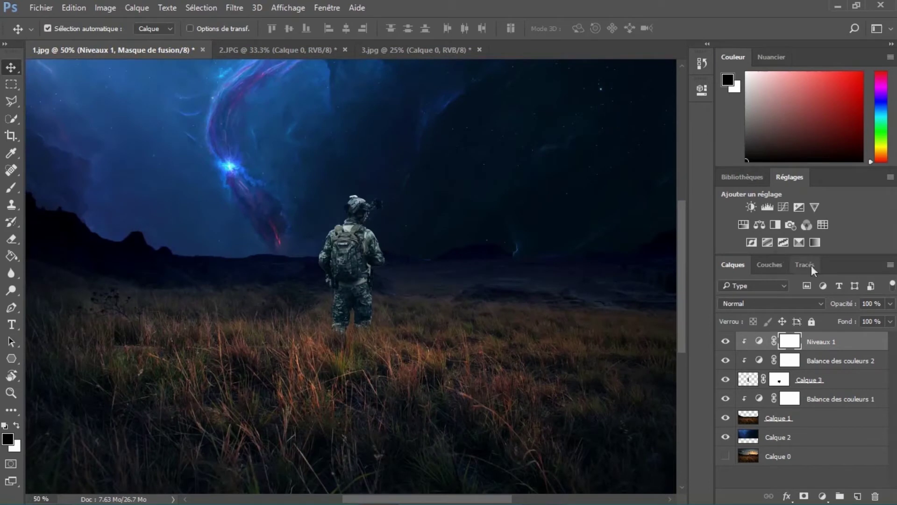
Soften the cyan tint in the soldier's Color Balance adjustment by shifting the cyan–red balance slightly toward red
{"action": "double_click", "coordinate": [760, 361]}
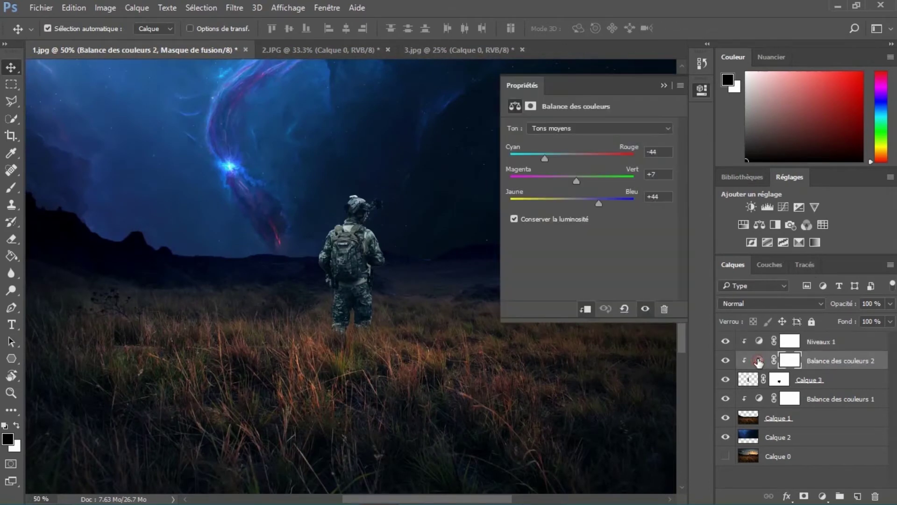
{"action": "left_click_drag", "start_coordinate": [546, 158], "coordinate": [554, 161]}
{"action": "left_click", "coordinate": [664, 86]}
{"action": "key", "text": "ctrl+minus"}
{"action": "key", "text": "ctrl+minus"}
{"action": "key", "text": "ctrl+plus"}
{"action": "key", "text": "ctrl+plus"}
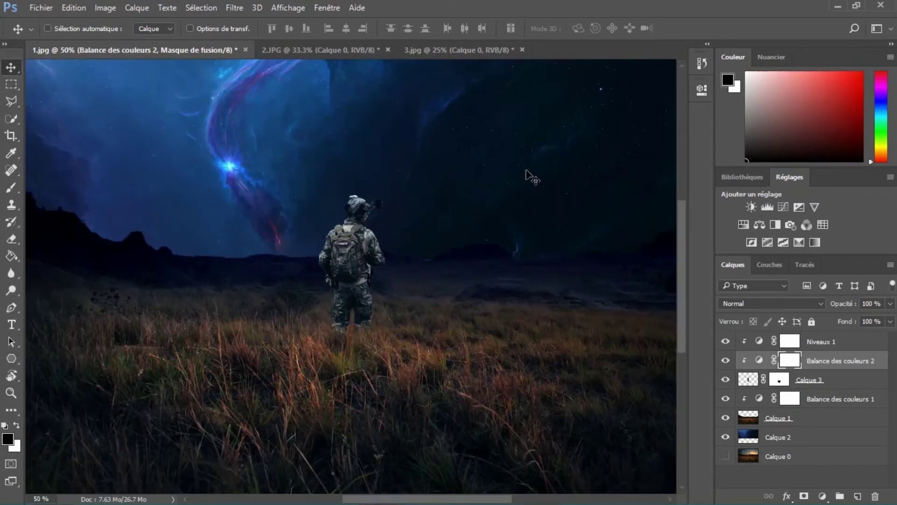
{"action": "key", "text": "ctrl+plus"}
{"action": "key", "text": "ctrl+plus"}
{"action": "key", "text": "ctrl+minus"}
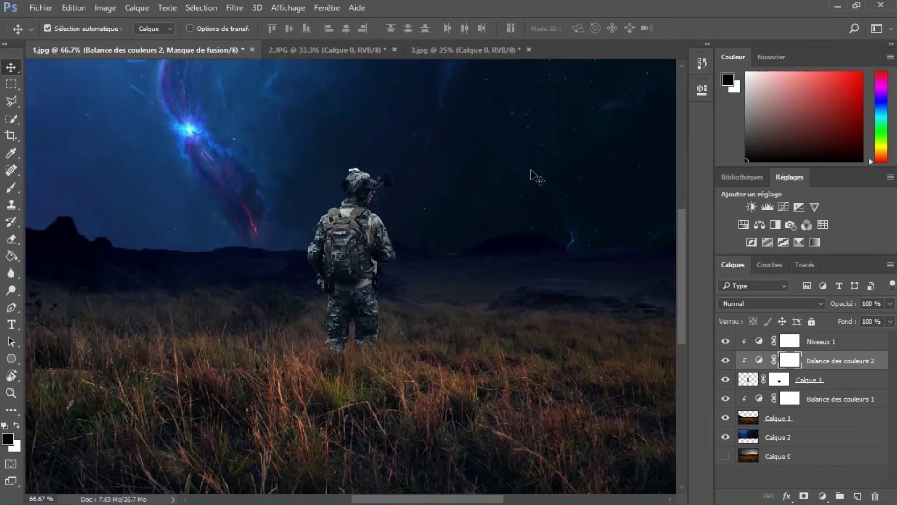
Add a Hue/Saturation adjustment above the soldier's Levels, clip it to the soldier, enable Colorize and set saturation to 100
{"action": "left_click", "coordinate": [814, 347]}
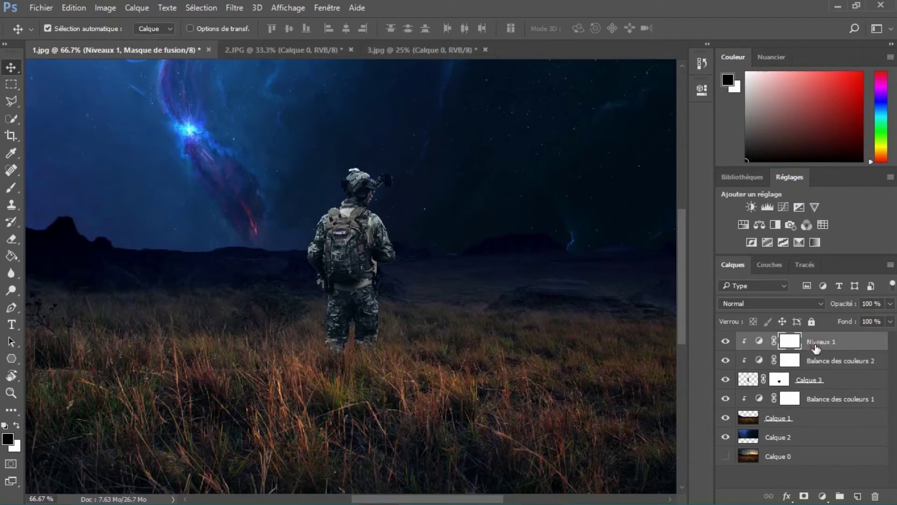
{"action": "left_click", "coordinate": [742, 225]}
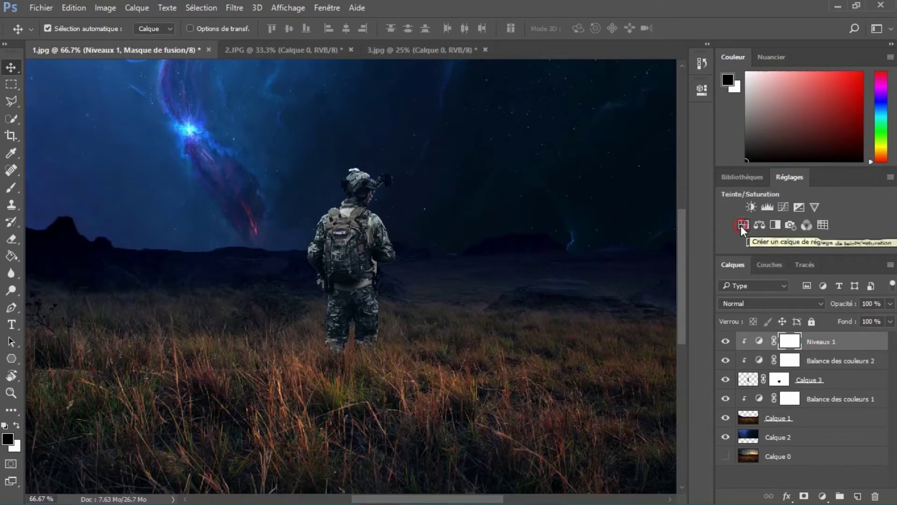
{"action": "left_click", "coordinate": [582, 308]}
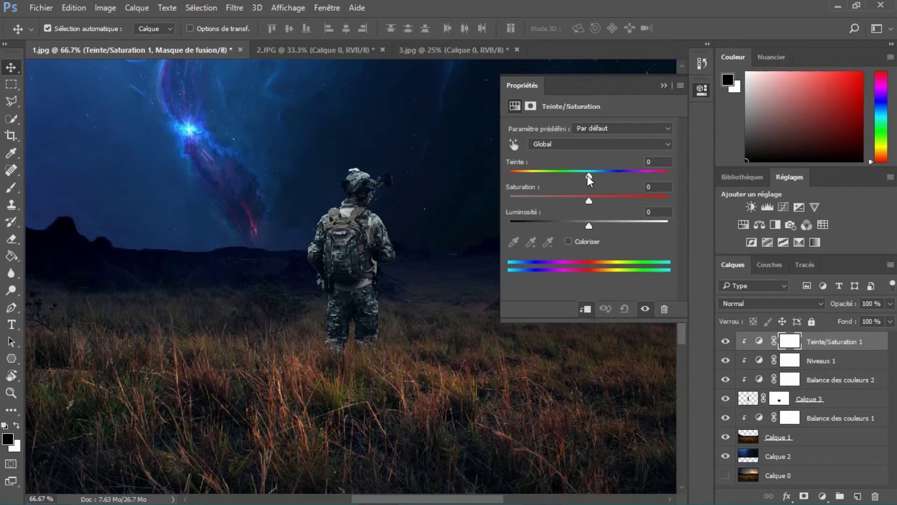
{"action": "left_click", "coordinate": [569, 241]}
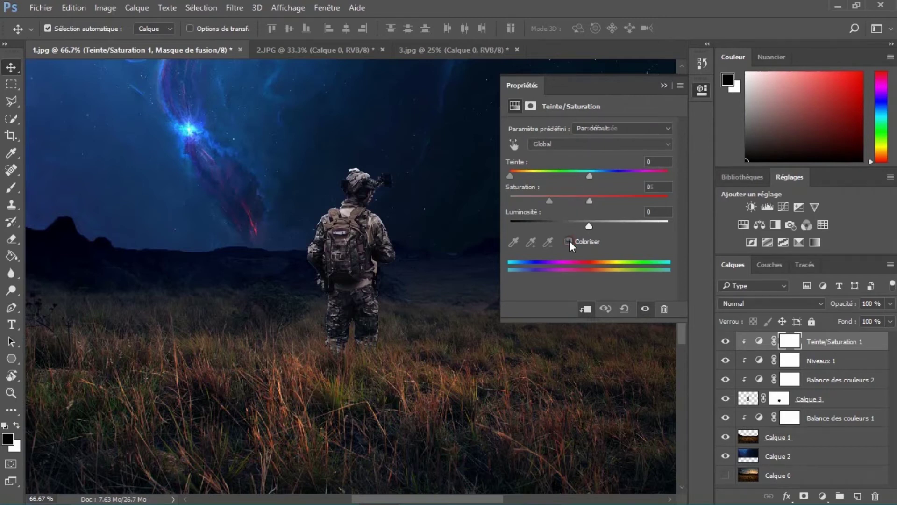
{"action": "left_click_drag", "start_coordinate": [550, 201], "coordinate": [682, 211]}
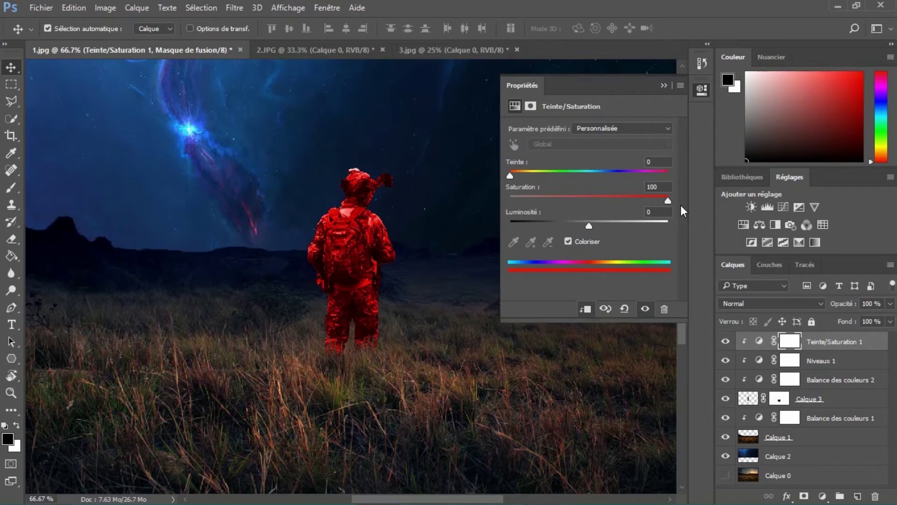
Colorize the soldier light blue with the Hue/Saturation adjustment, using a hue of about 203 and a lightness of about +53
{"action": "left_click_drag", "start_coordinate": [588, 225], "coordinate": [647, 241]}
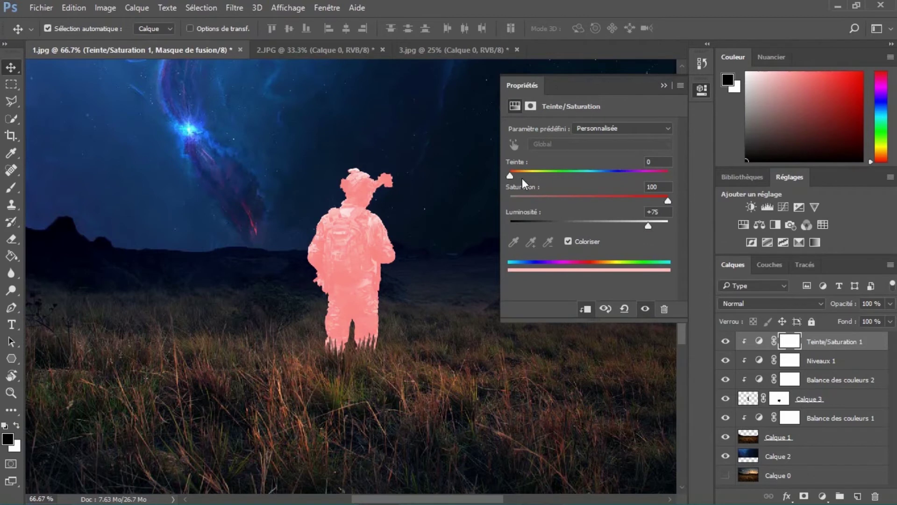
{"action": "left_click_drag", "start_coordinate": [510, 174], "coordinate": [600, 186]}
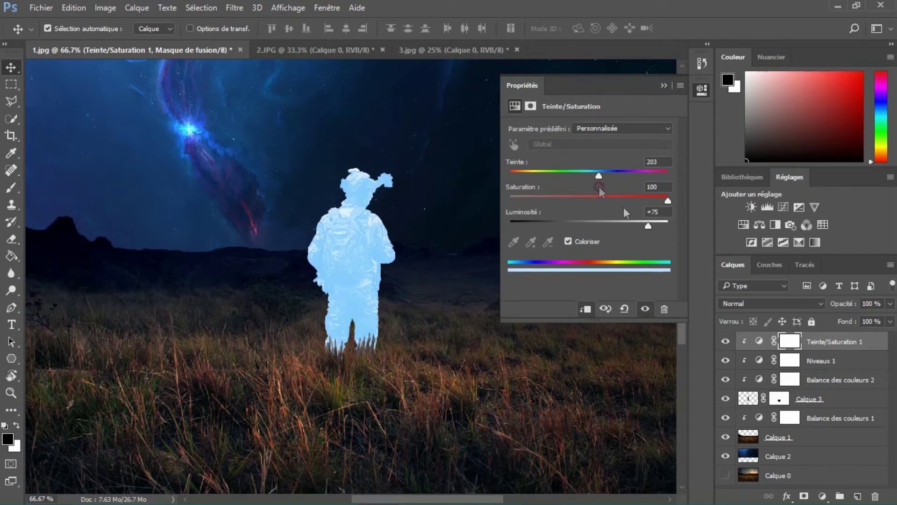
{"action": "left_click_drag", "start_coordinate": [647, 224], "coordinate": [636, 229]}
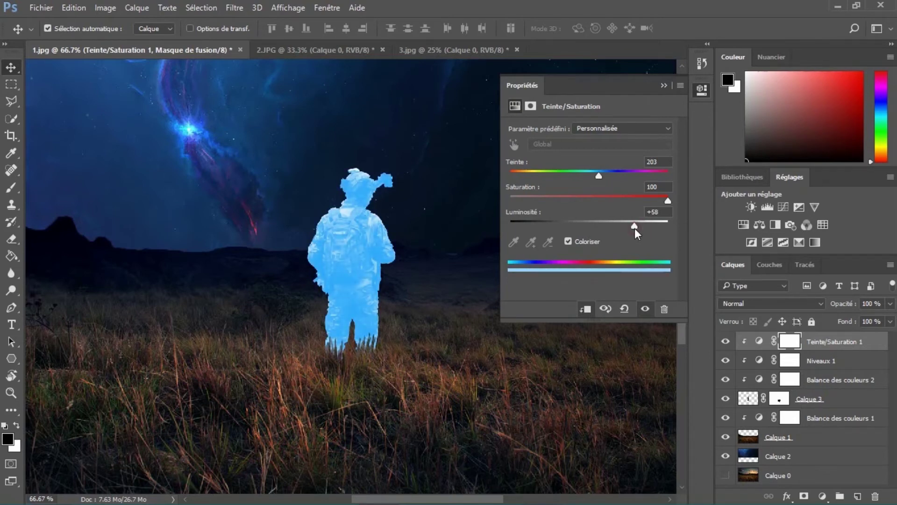
{"action": "left_click_drag", "start_coordinate": [635, 229], "coordinate": [633, 226]}
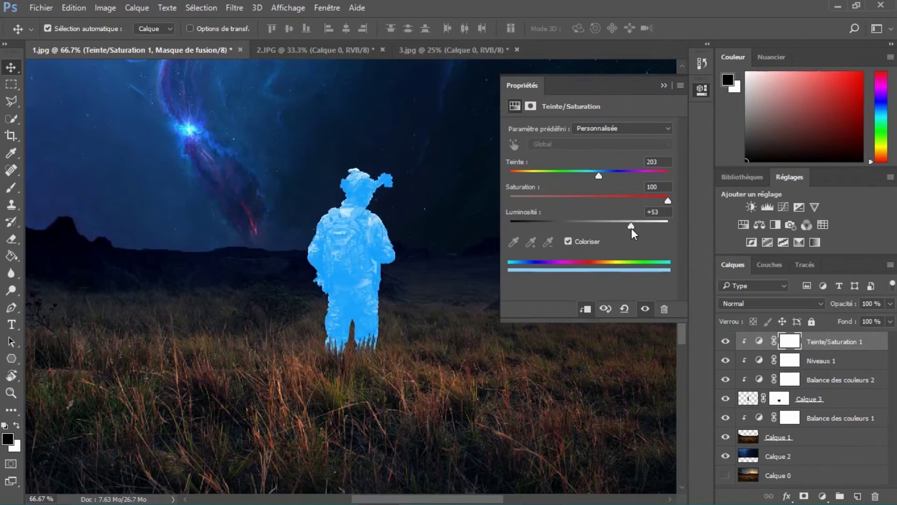
{"action": "left_click_drag", "start_coordinate": [598, 176], "coordinate": [599, 176]}
{"action": "left_click", "coordinate": [664, 85]}
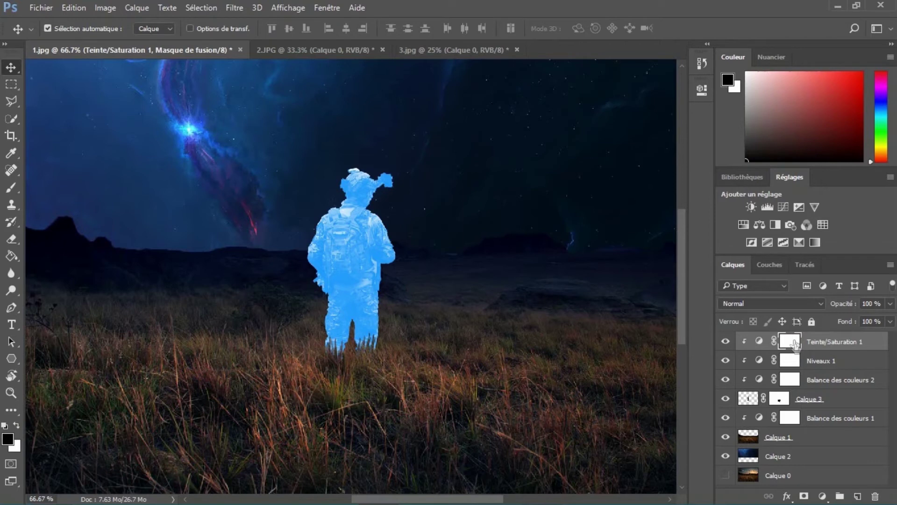
Invert the Hue/Saturation layer mask to black and set the soft round Brush tip to 22 px
{"action": "key", "text": "ctrl+i"}
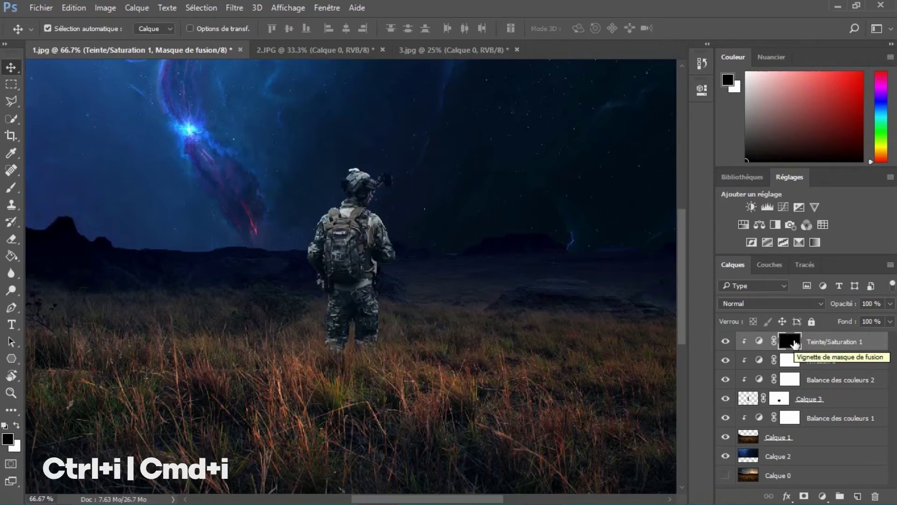
{"action": "left_click", "coordinate": [12, 189]}
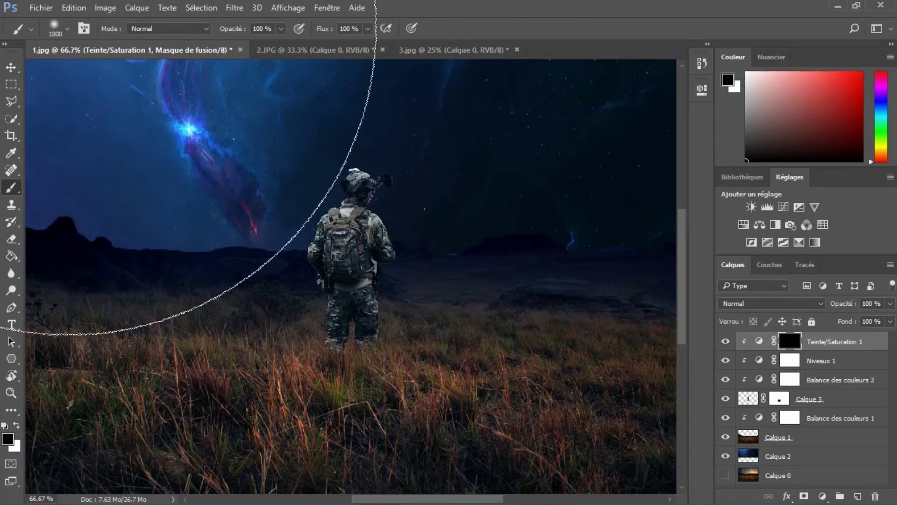
{"action": "left_click", "coordinate": [68, 28]}
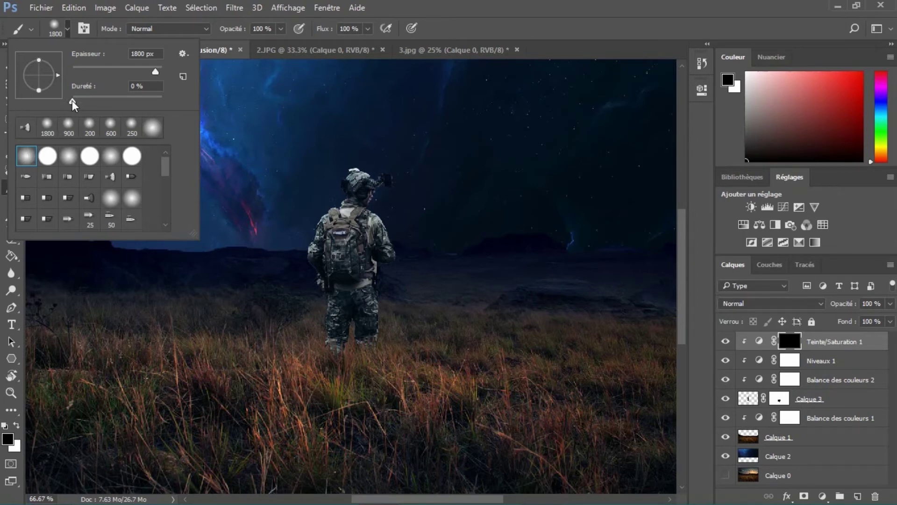
{"action": "left_click", "coordinate": [122, 73]}
{"action": "left_click_drag", "start_coordinate": [121, 72], "coordinate": [102, 73]}
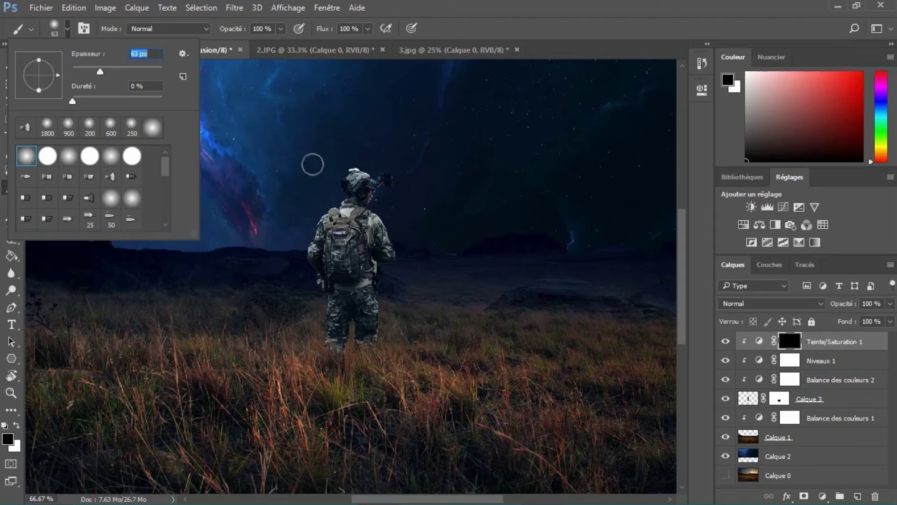
{"action": "left_click_drag", "start_coordinate": [100, 72], "coordinate": [81, 73]}
{"action": "left_click", "coordinate": [440, 33]}
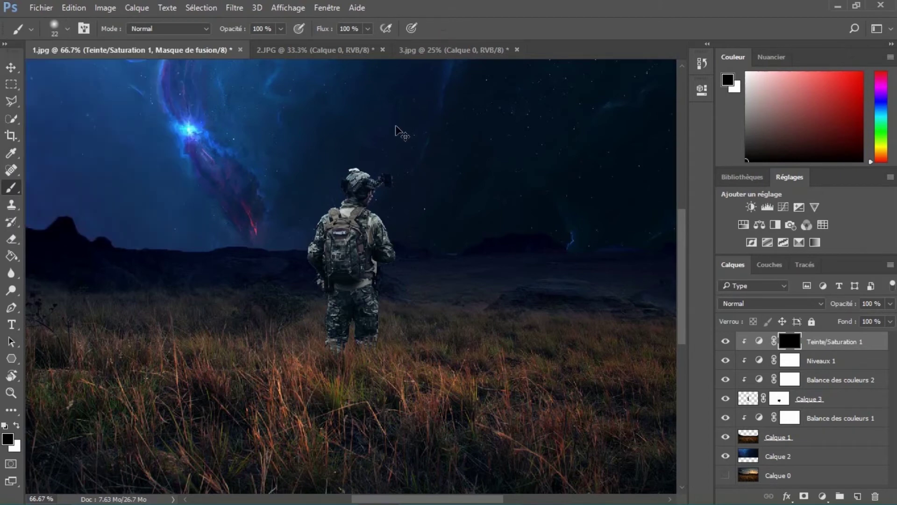
Reduce the soft round brush to 16 px to suit the edges of the soldier's helmet
{"action": "key", "text": "ctrl+plus"}
{"action": "key", "text": "ctrl+plus"}
{"action": "key", "text": "ctrl+plus"}
{"action": "mouse_move", "coordinate": [395, 126]}
{"action": "left_mouse_down"}
{"action": "mouse_move", "coordinate": [391, 155]}
{"action": "mouse_move", "coordinate": [410, 200]}
{"action": "mouse_move", "coordinate": [410, 266]}
{"action": "left_mouse_up"}
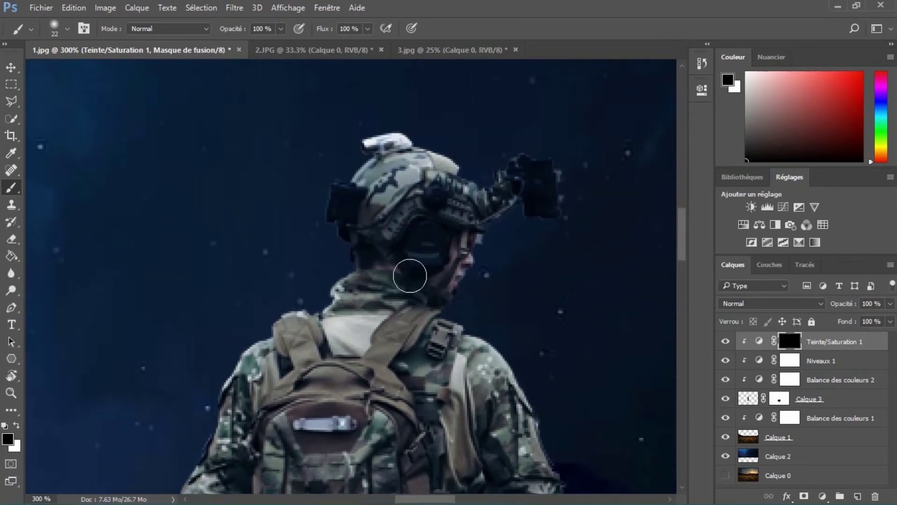
{"action": "left_click", "coordinate": [68, 29]}
{"action": "left_click_drag", "start_coordinate": [82, 71], "coordinate": [81, 71]}
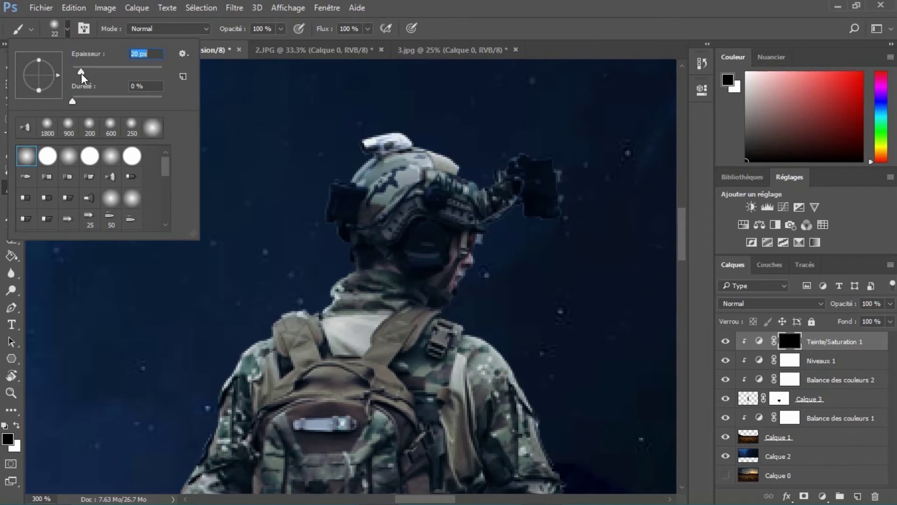
{"action": "left_click_drag", "start_coordinate": [80, 74], "coordinate": [80, 74]}
{"action": "left_click", "coordinate": [515, 29]}
Set the brush opacity to 80% and make white the foreground colour for painting on the Hue/Saturation mask
{"action": "left_click", "coordinate": [280, 30]}
{"action": "left_click", "coordinate": [262, 29]}
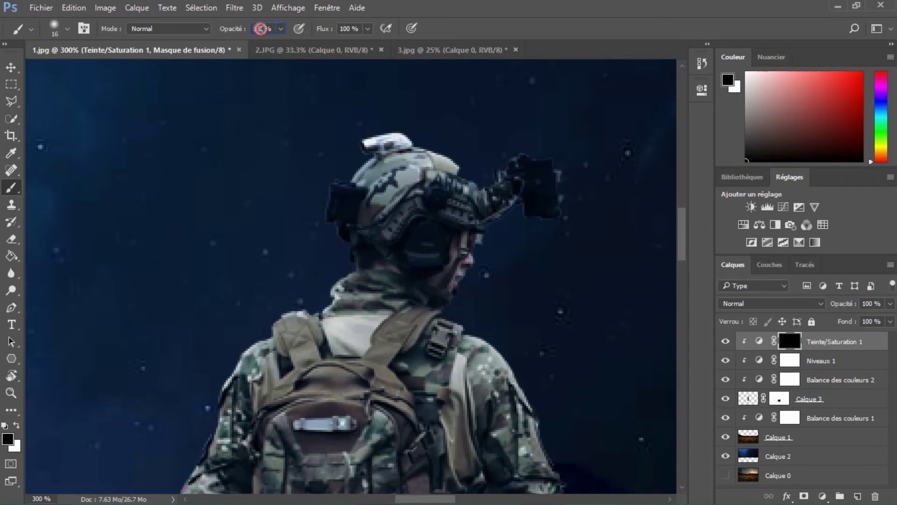
{"action": "double_click", "coordinate": [262, 29]}
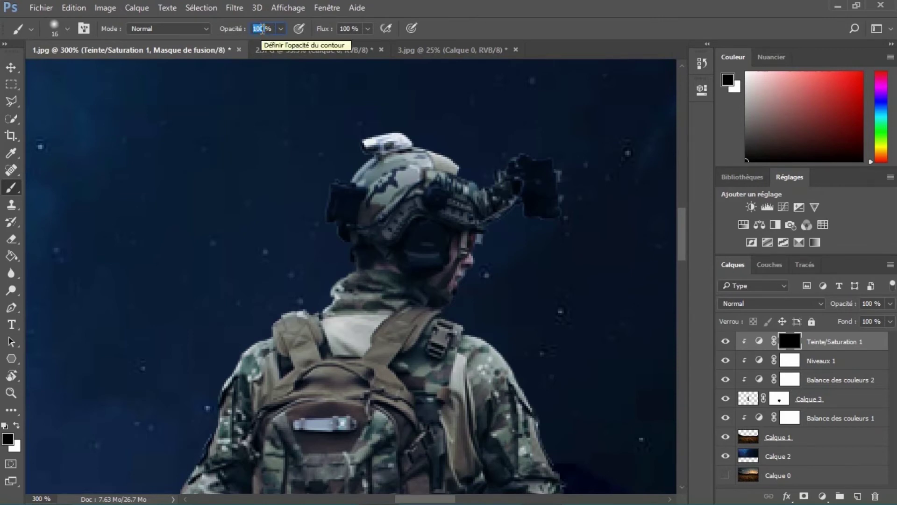
{"action": "type", "text": "8"}
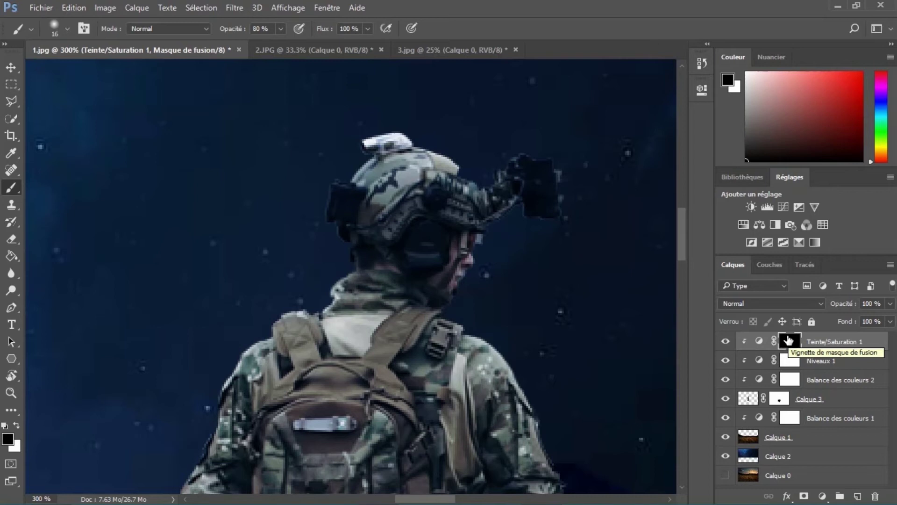
{"action": "left_click", "coordinate": [17, 426]}
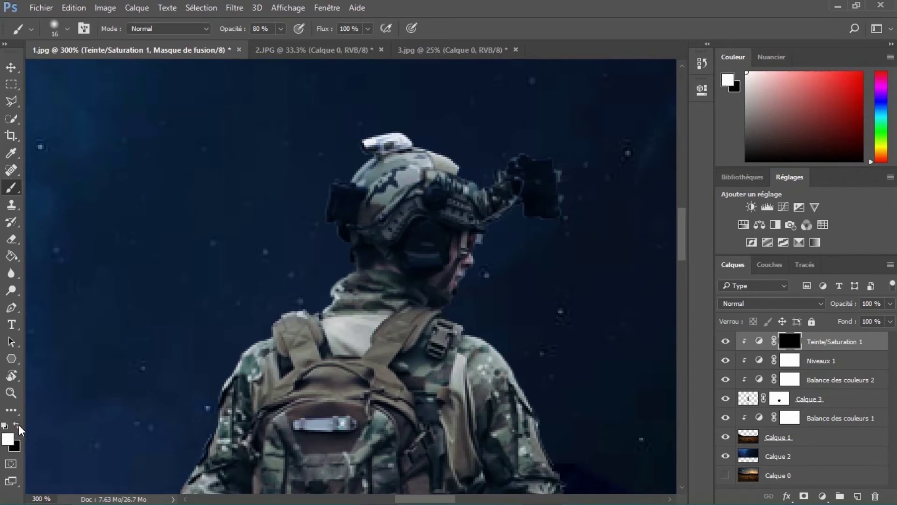
{"action": "key", "text": "x"}
{"action": "key", "text": "x"}
{"action": "key", "text": "x"}
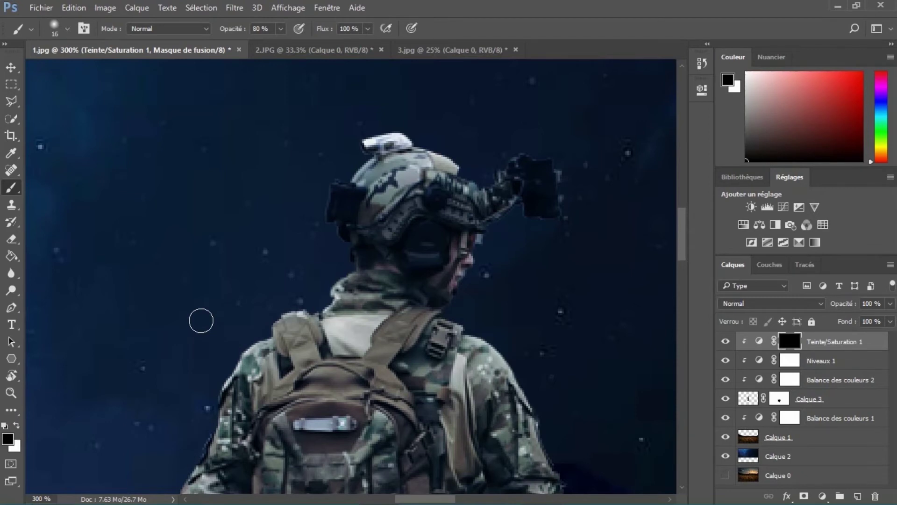
{"action": "key", "text": "x"}
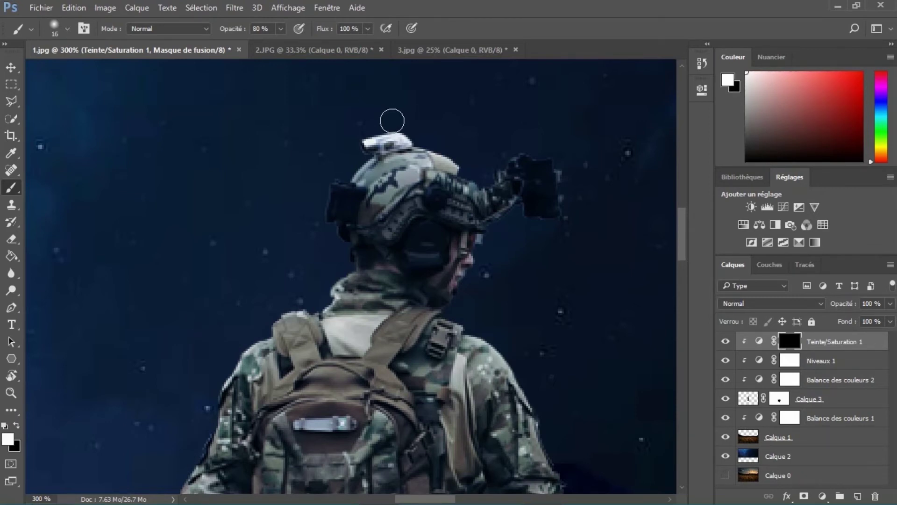
Paint white on the Hue/Saturation mask along the soldier's nebula-facing helmet, goggle, neck and shoulder-strap edges to reveal blue rim light
{"action": "mouse_move", "coordinate": [381, 133]}
{"action": "left_mouse_down"}
{"action": "mouse_move", "coordinate": [338, 147]}
{"action": "mouse_move", "coordinate": [363, 159]}
{"action": "mouse_move", "coordinate": [307, 182]}
{"action": "mouse_move", "coordinate": [310, 232]}
{"action": "mouse_move", "coordinate": [319, 203]}
{"action": "mouse_move", "coordinate": [310, 243]}
{"action": "mouse_move", "coordinate": [332, 259]}
{"action": "mouse_move", "coordinate": [336, 251]}
{"action": "mouse_move", "coordinate": [333, 241]}
{"action": "mouse_move", "coordinate": [327, 269]}
{"action": "mouse_move", "coordinate": [334, 272]}
{"action": "mouse_move", "coordinate": [312, 285]}
{"action": "mouse_move", "coordinate": [350, 261]}
{"action": "mouse_move", "coordinate": [317, 228]}
{"action": "mouse_move", "coordinate": [321, 175]}
{"action": "mouse_move", "coordinate": [313, 213]}
{"action": "mouse_move", "coordinate": [353, 163]}
{"action": "left_mouse_up"}
{"action": "mouse_move", "coordinate": [513, 150]}
{"action": "left_mouse_down"}
{"action": "mouse_move", "coordinate": [483, 170]}
{"action": "mouse_move", "coordinate": [494, 168]}
{"action": "left_mouse_up"}
{"action": "left_click_drag", "start_coordinate": [323, 305], "coordinate": [290, 306]}
{"action": "left_click_drag", "start_coordinate": [281, 275], "coordinate": [265, 218]}
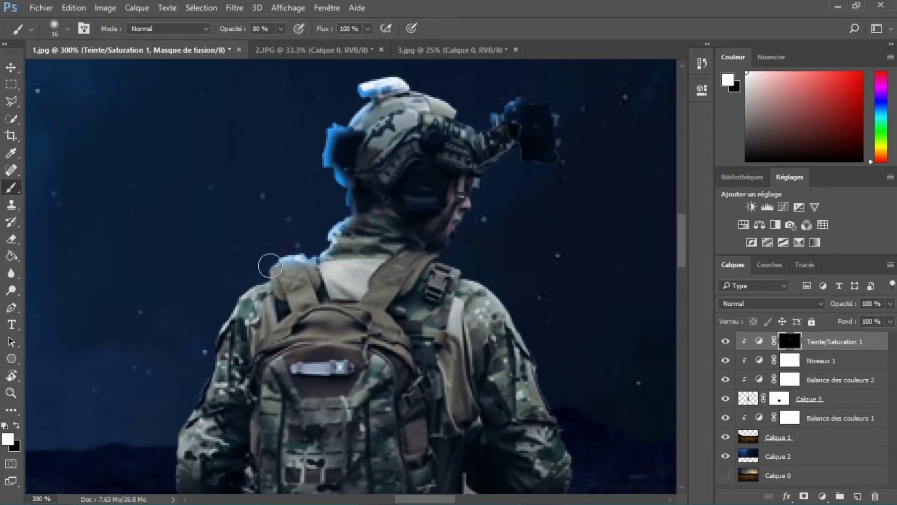
Extend the blue rim light on the mask along the soldier's nebula-facing shoulder and arm
{"action": "left_click_drag", "start_coordinate": [236, 270], "coordinate": [261, 187]}
{"action": "left_click_drag", "start_coordinate": [245, 219], "coordinate": [216, 286]}
{"action": "left_click_drag", "start_coordinate": [218, 274], "coordinate": [229, 205]}
{"action": "left_click_drag", "start_coordinate": [239, 207], "coordinate": [181, 309]}
{"action": "mouse_move", "coordinate": [204, 265]}
{"action": "left_mouse_down"}
{"action": "mouse_move", "coordinate": [197, 321]}
{"action": "mouse_move", "coordinate": [193, 193]}
{"action": "left_mouse_up"}
{"action": "mouse_move", "coordinate": [180, 265]}
{"action": "left_mouse_down"}
{"action": "mouse_move", "coordinate": [228, 340]}
{"action": "mouse_move", "coordinate": [205, 372]}
{"action": "left_mouse_up"}
Paint blue rim light along the soldier's nebula-facing leg down to the grass, undoing the stray dab made first
{"action": "mouse_move", "coordinate": [267, 407]}
{"action": "left_mouse_down"}
{"action": "mouse_move", "coordinate": [241, 321]}
{"action": "mouse_move", "coordinate": [240, 349]}
{"action": "mouse_move", "coordinate": [261, 386]}
{"action": "mouse_move", "coordinate": [299, 376]}
{"action": "mouse_move", "coordinate": [260, 357]}
{"action": "mouse_move", "coordinate": [266, 403]}
{"action": "left_mouse_up"}
{"action": "key", "text": "ctrl+z"}
{"action": "left_click_drag", "start_coordinate": [276, 371], "coordinate": [281, 286]}
{"action": "left_click_drag", "start_coordinate": [269, 318], "coordinate": [256, 399]}
{"action": "left_click_drag", "start_coordinate": [257, 445], "coordinate": [252, 352]}
{"action": "mouse_move", "coordinate": [252, 299]}
{"action": "left_mouse_down"}
{"action": "mouse_move", "coordinate": [245, 389]}
{"action": "mouse_move", "coordinate": [255, 391]}
{"action": "left_mouse_up"}
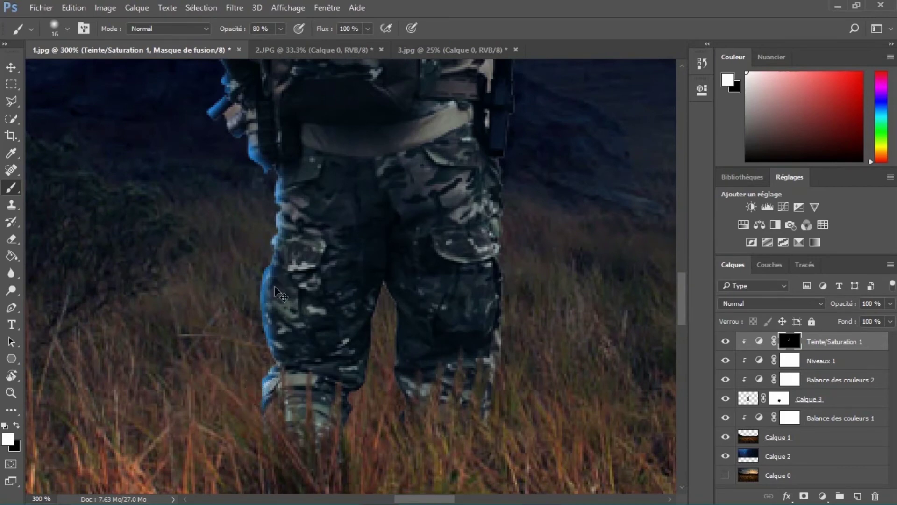
Examine the soldier's blue rim light against the whole composite at 100% and 50% zoom
{"action": "key", "text": "ctrl+minus"}
{"action": "key", "text": "ctrl+minus"}
{"action": "key", "text": "ctrl+minus"}
{"action": "key", "text": "ctrl+minus"}
{"action": "key", "text": "ctrl+plus"}
{"action": "key", "text": "ctrl+plus"}
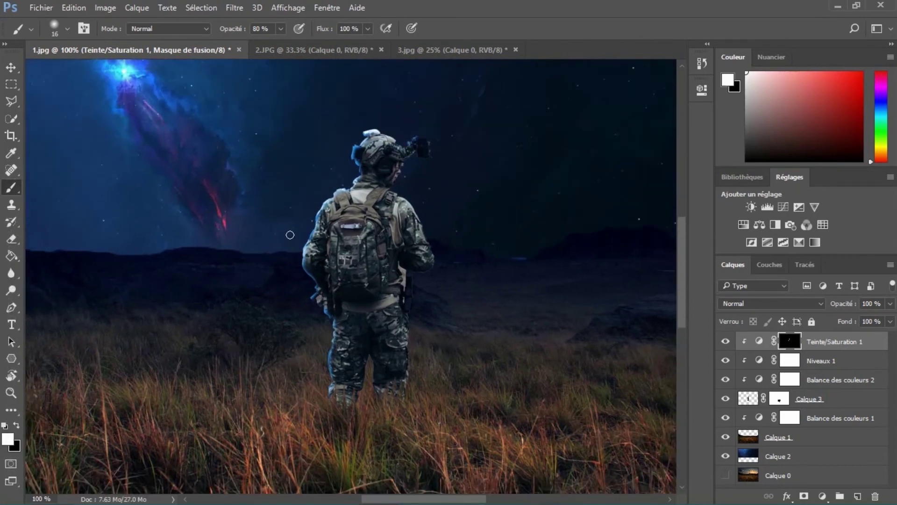
{"action": "key", "text": "ctrl+minus"}
{"action": "key", "text": "ctrl+minus"}
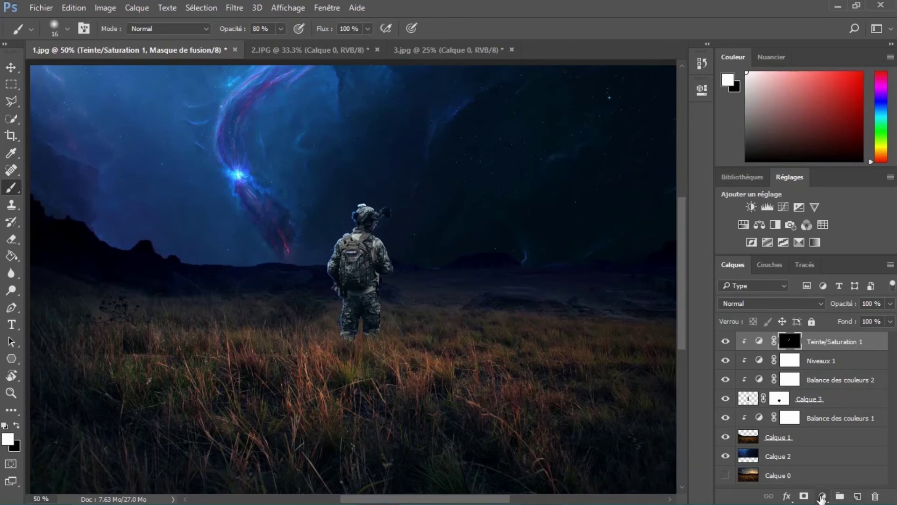
Add a solid colour fill layer in bright cyan-blue 00ccff above the soldier's Hue/Saturation adjustment
{"action": "left_click", "coordinate": [822, 497]}
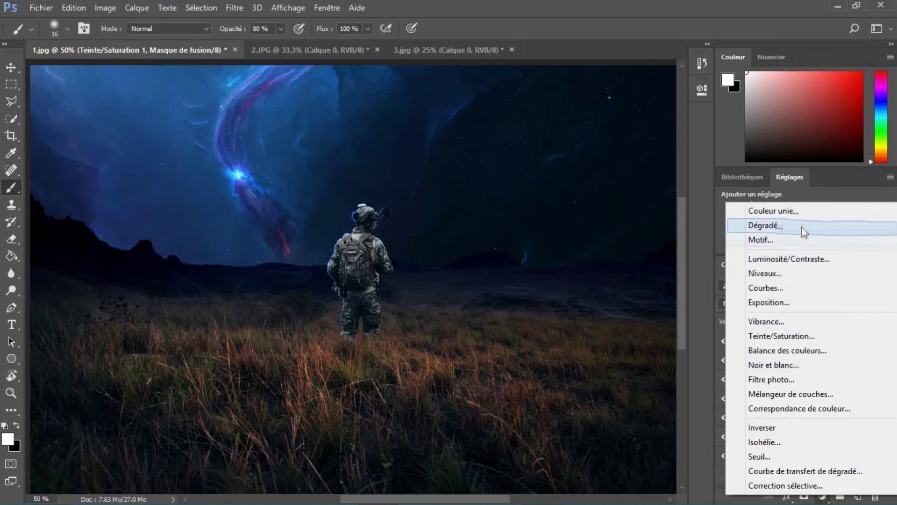
{"action": "left_click", "coordinate": [801, 215]}
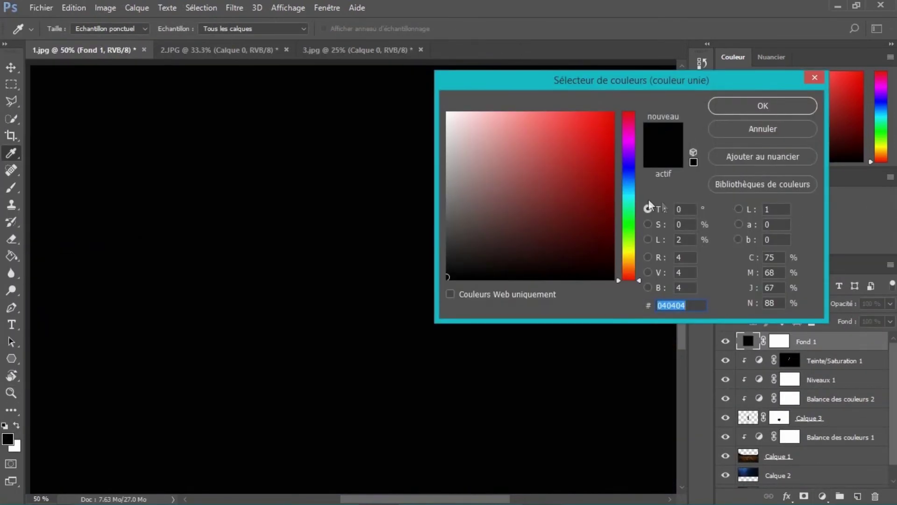
{"action": "left_click", "coordinate": [631, 191]}
{"action": "left_click_drag", "start_coordinate": [579, 154], "coordinate": [613, 112]}
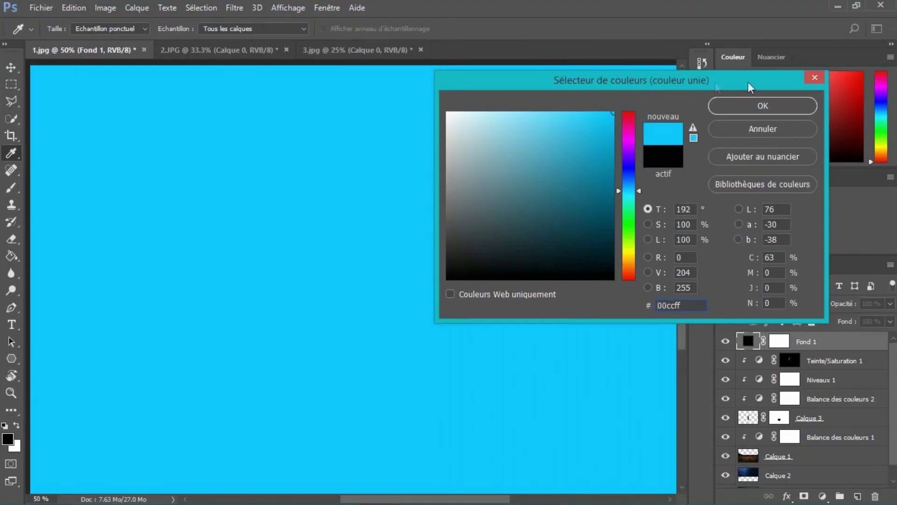
{"action": "left_click", "coordinate": [755, 104]}
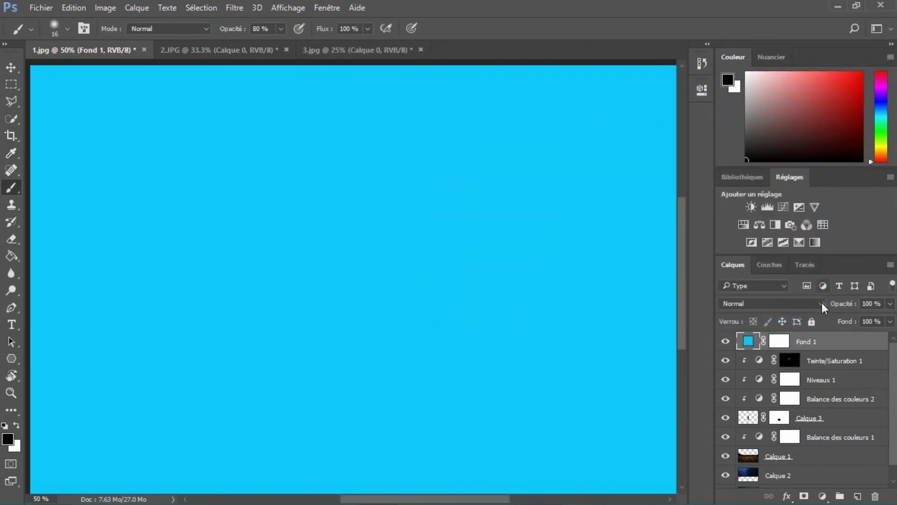
Set the cyan fill layer's blend mode to Linear Dodge (Add) and invert its mask to black
{"action": "left_click", "coordinate": [821, 304]}
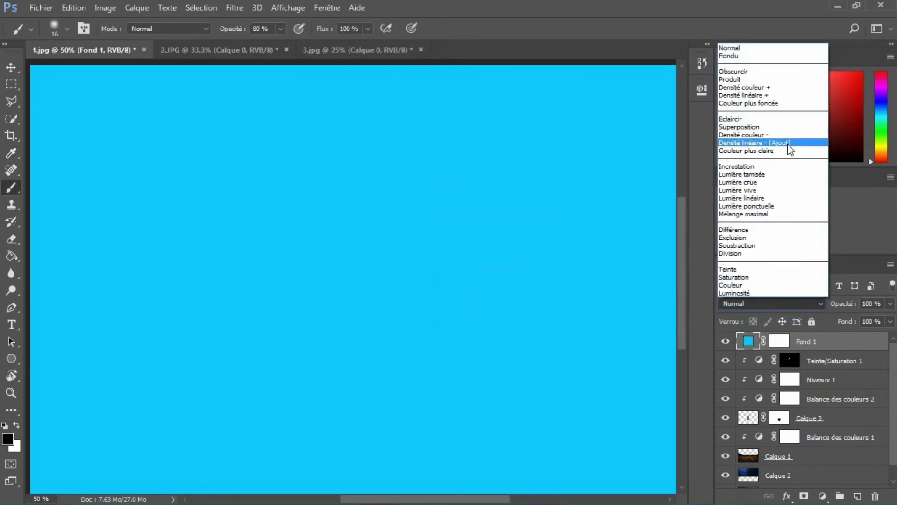
{"action": "left_click", "coordinate": [790, 143]}
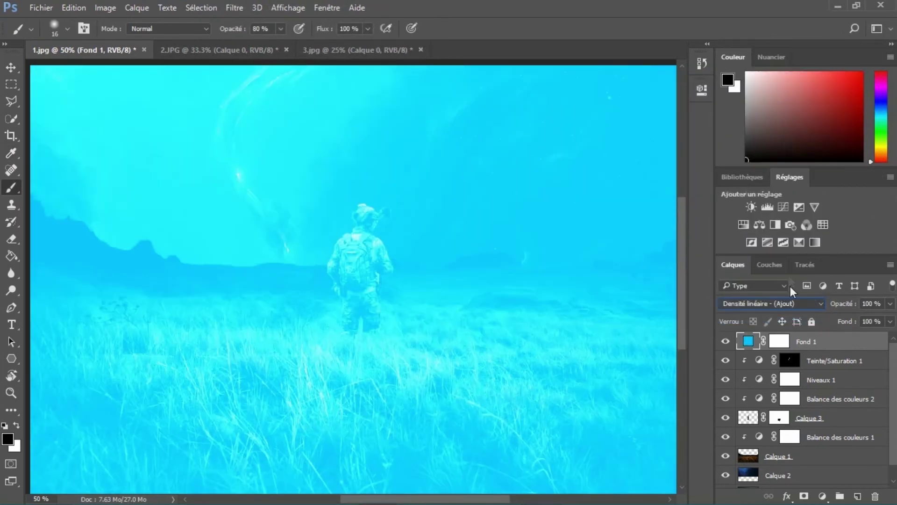
{"action": "left_click", "coordinate": [785, 344]}
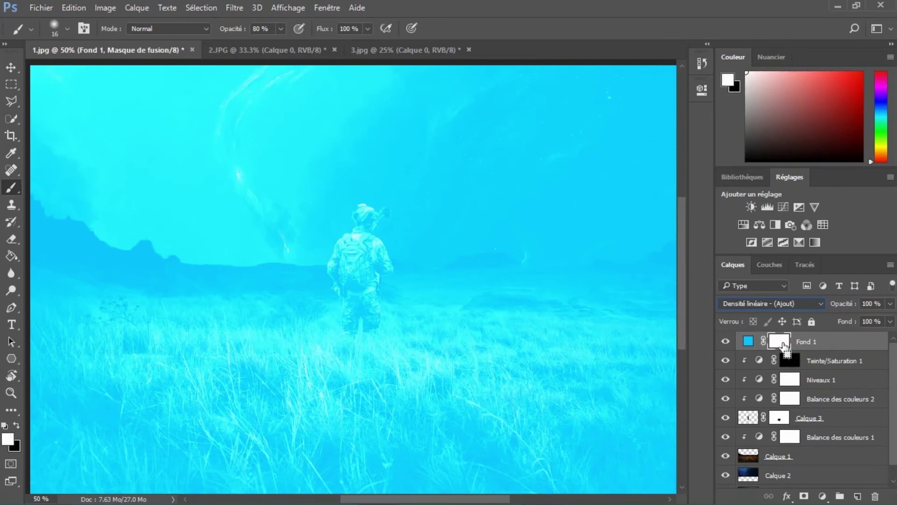
{"action": "key", "text": "ctrl+i"}
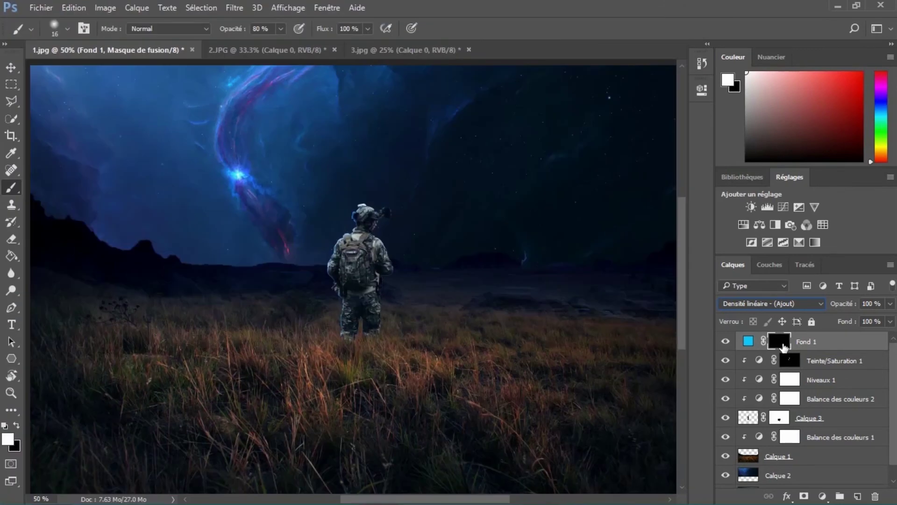
Set the soft round brush to 12% opacity, 15% flow and a size of 509 px
{"action": "left_click", "coordinate": [280, 28]}
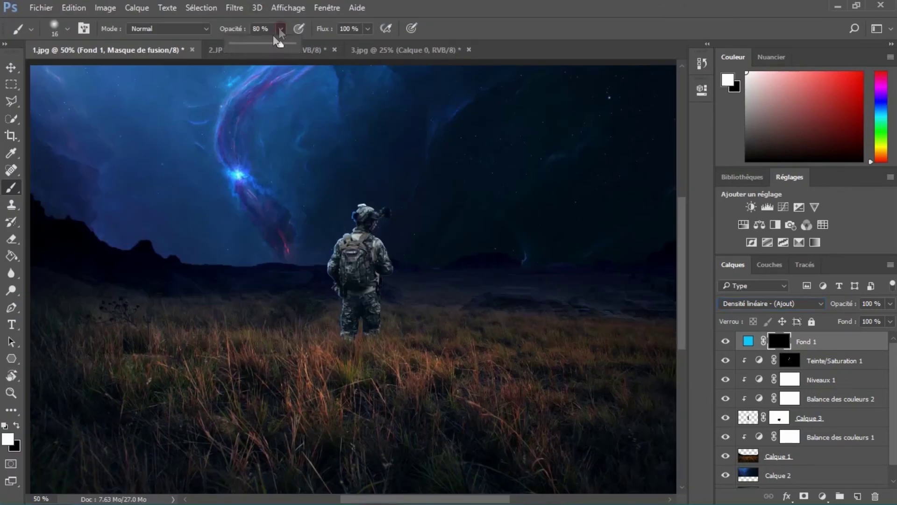
{"action": "left_click_drag", "start_coordinate": [279, 45], "coordinate": [241, 51]}
{"action": "left_click", "coordinate": [368, 28]}
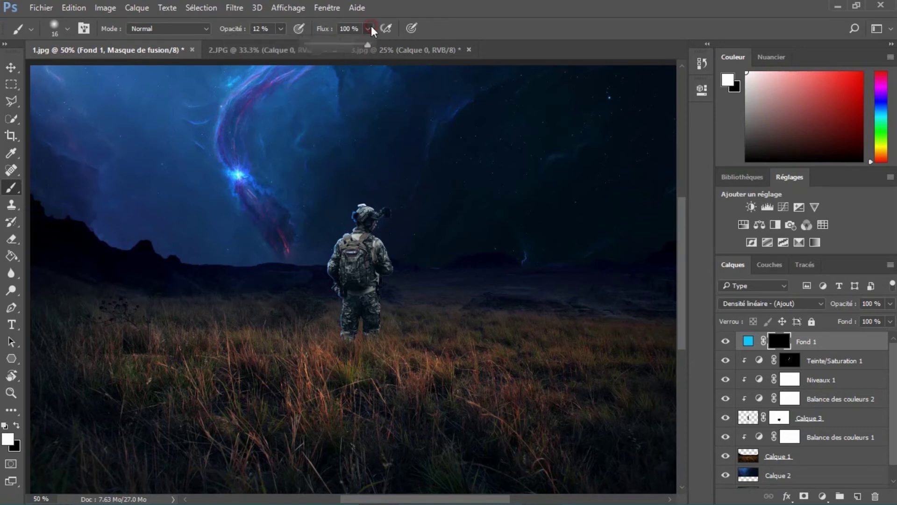
{"action": "left_click_drag", "start_coordinate": [371, 45], "coordinate": [318, 54]}
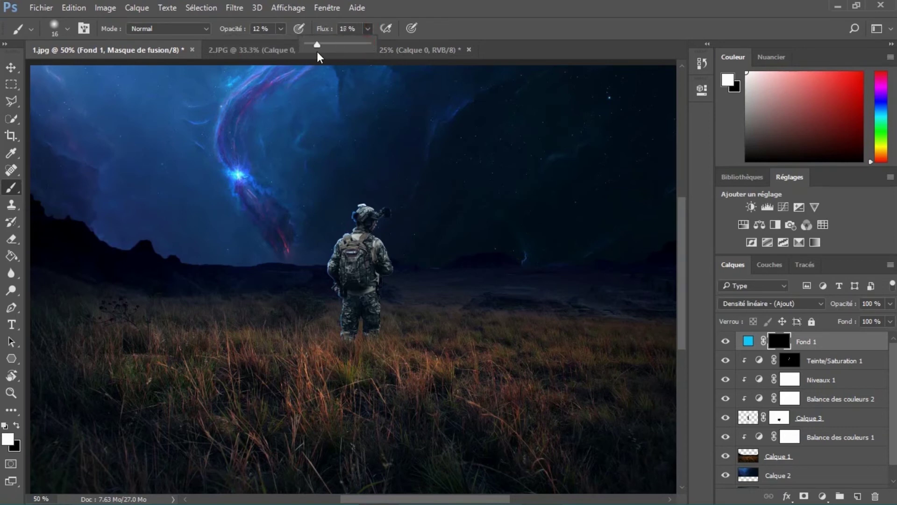
{"action": "left_click", "coordinate": [67, 29]}
{"action": "mouse_move", "coordinate": [79, 71]}
{"action": "left_mouse_down"}
{"action": "mouse_move", "coordinate": [163, 71]}
{"action": "mouse_move", "coordinate": [154, 76]}
{"action": "left_mouse_up"}
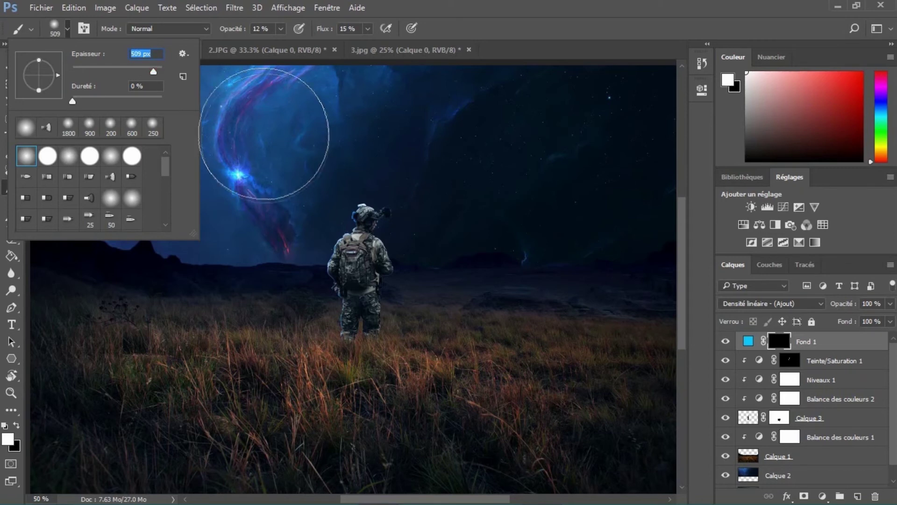
{"action": "left_click", "coordinate": [446, 28]}
Dab white on the fill layer's mask around the nebula, across the surrounding sky and down to the horizon to build a glow
{"action": "left_click", "coordinate": [210, 209]}
{"action": "left_click", "coordinate": [261, 222]}
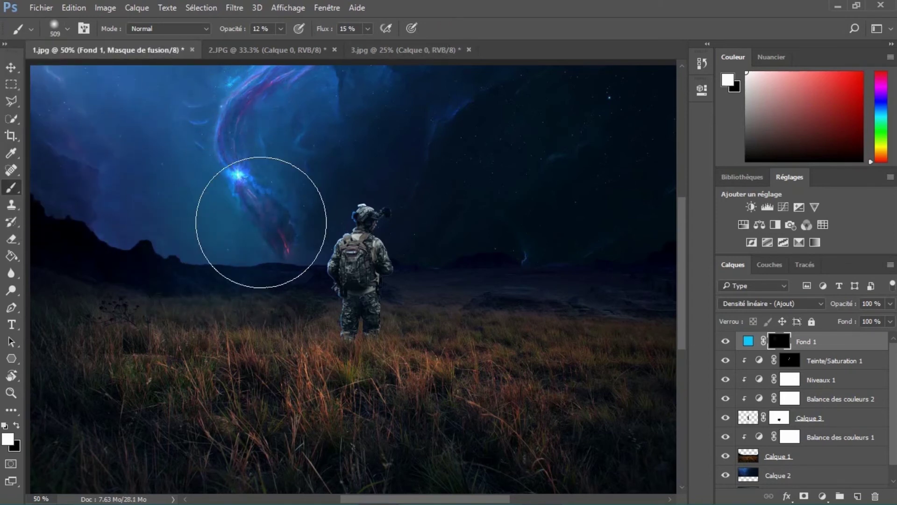
{"action": "left_click", "coordinate": [284, 120]}
{"action": "left_click", "coordinate": [201, 150]}
{"action": "left_click", "coordinate": [202, 222]}
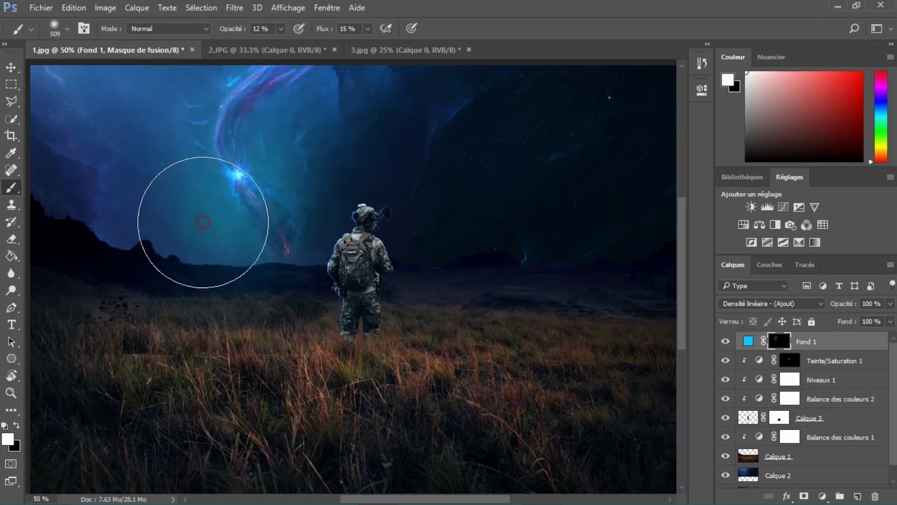
{"action": "left_click", "coordinate": [150, 121]}
{"action": "left_click", "coordinate": [224, 112]}
{"action": "left_click", "coordinate": [360, 98]}
{"action": "left_click", "coordinate": [292, 177]}
{"action": "left_click", "coordinate": [156, 206]}
{"action": "left_click", "coordinate": [267, 257]}
{"action": "left_click", "coordinate": [126, 230]}
{"action": "left_click", "coordinate": [73, 198]}
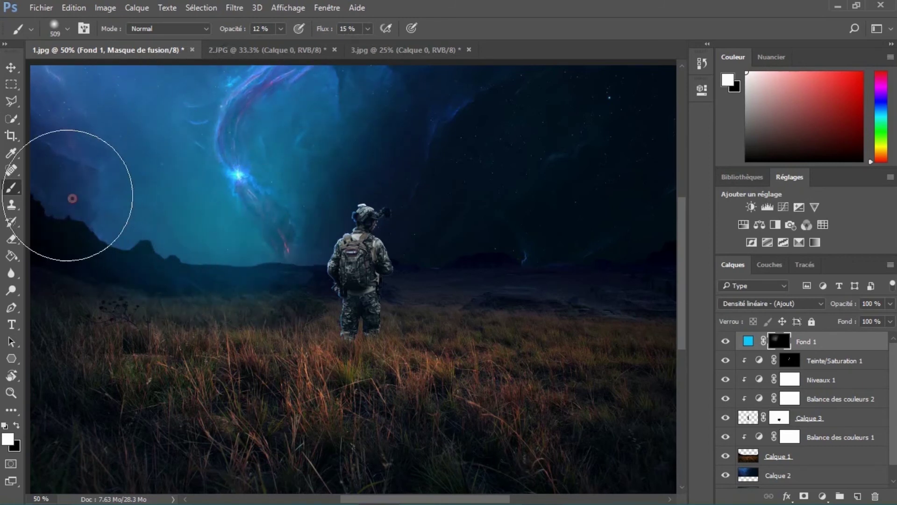
Recolour the solid fill to blue 3f79d5, sampling the nebula's blue first and brightening it in the colour picker
{"action": "left_click", "coordinate": [748, 342]}
{"action": "double_click", "coordinate": [748, 343]}
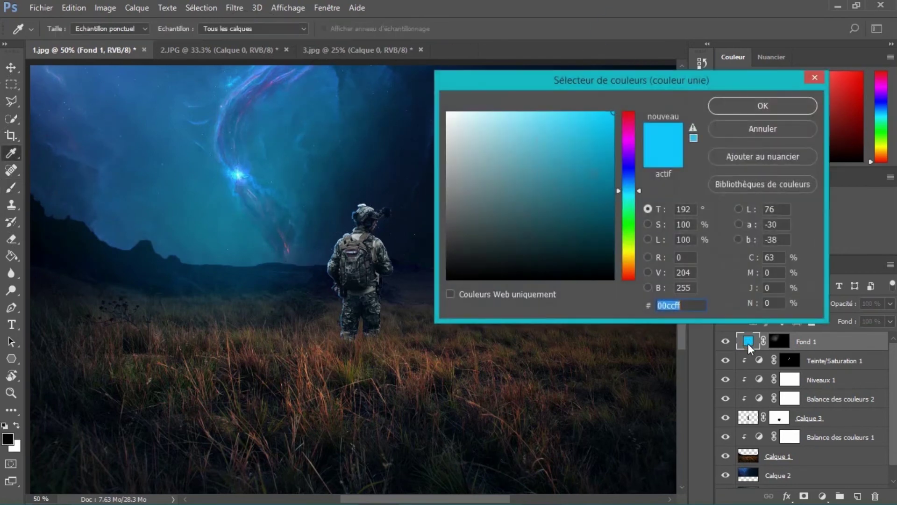
{"action": "left_click", "coordinate": [229, 114]}
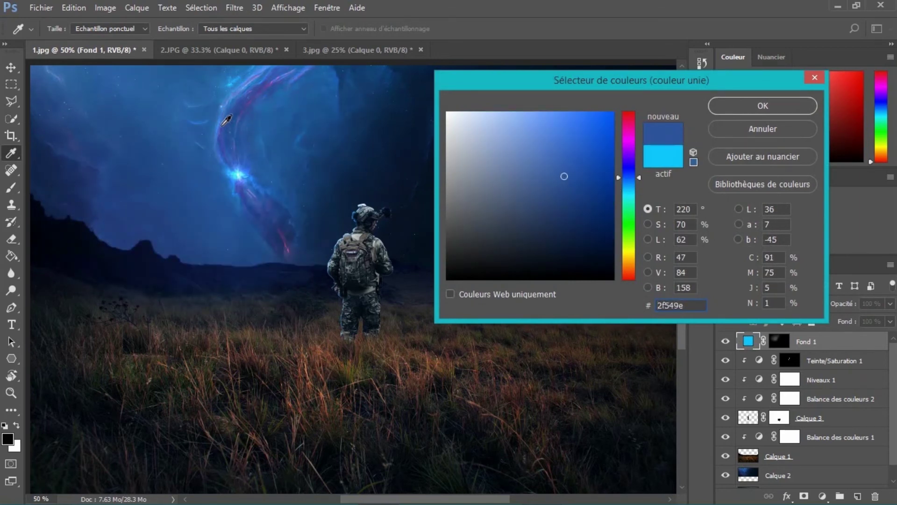
{"action": "left_click", "coordinate": [225, 121]}
{"action": "left_click", "coordinate": [233, 120]}
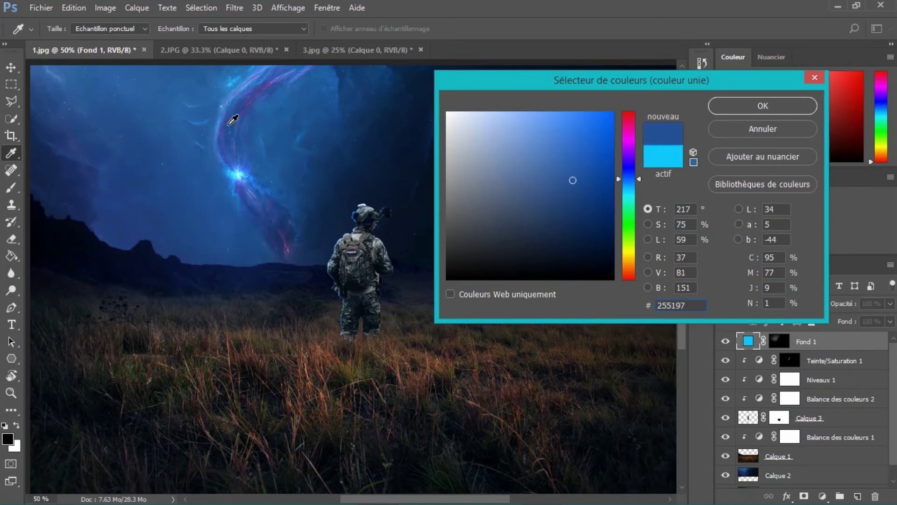
{"action": "mouse_move", "coordinate": [580, 164]}
{"action": "left_mouse_down"}
{"action": "mouse_move", "coordinate": [581, 112]}
{"action": "mouse_move", "coordinate": [595, 136]}
{"action": "mouse_move", "coordinate": [565, 139]}
{"action": "left_mouse_up"}
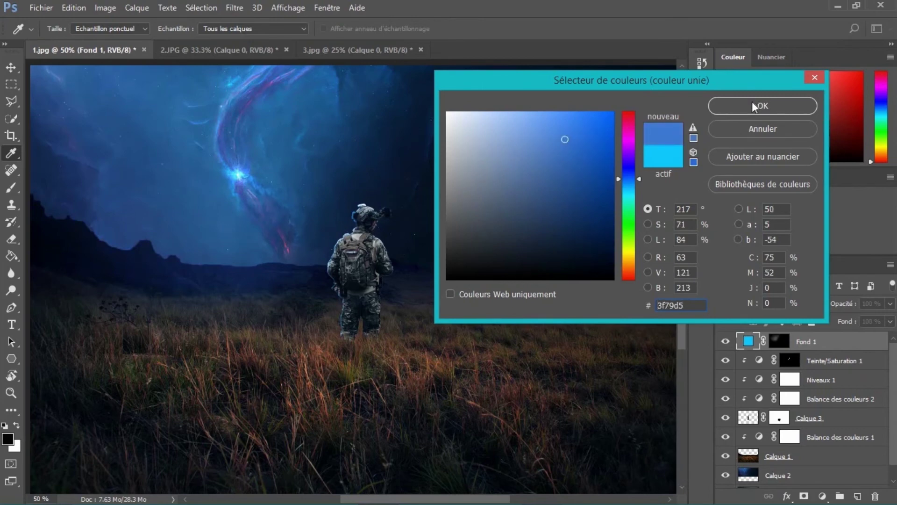
{"action": "left_click", "coordinate": [754, 107]}
{"action": "key", "text": "b"}
Compare the image with the glow layer hidden and shown, and paint more glow on its mask over the lower nebula
{"action": "left_click", "coordinate": [725, 341]}
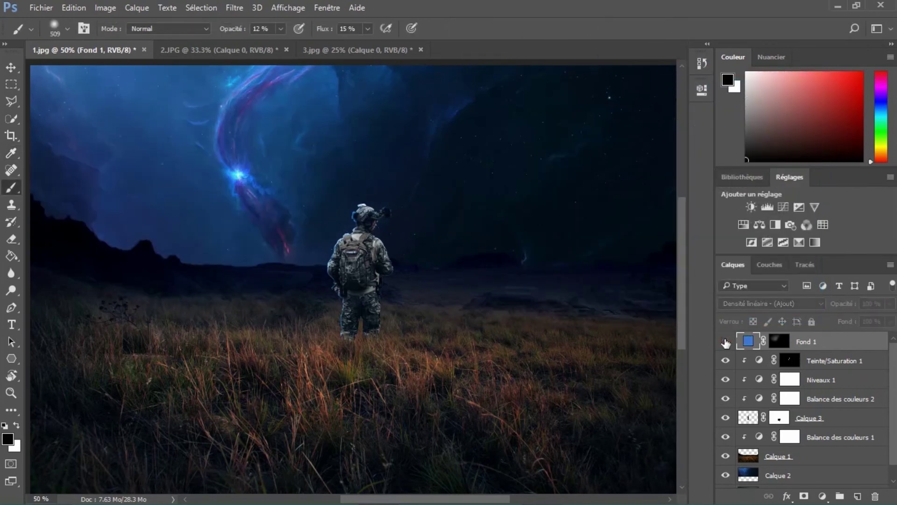
{"action": "left_click", "coordinate": [725, 341]}
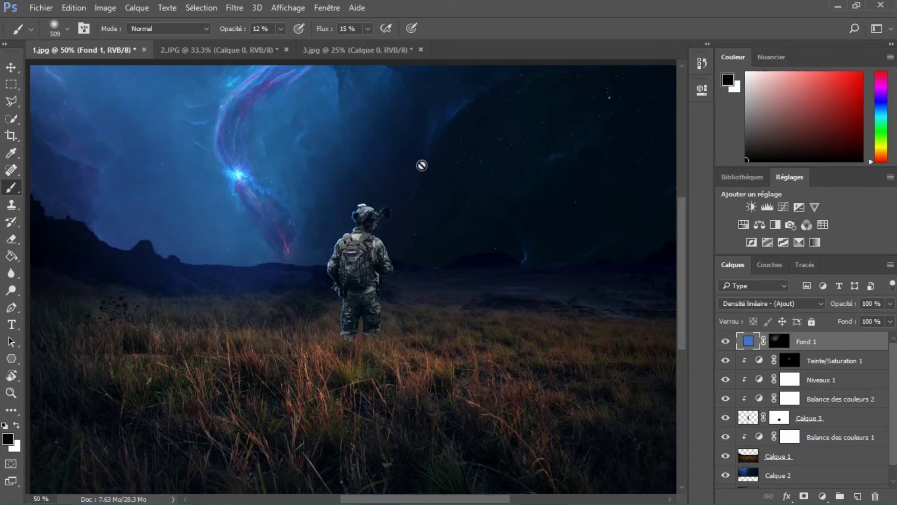
{"action": "left_click", "coordinate": [779, 342]}
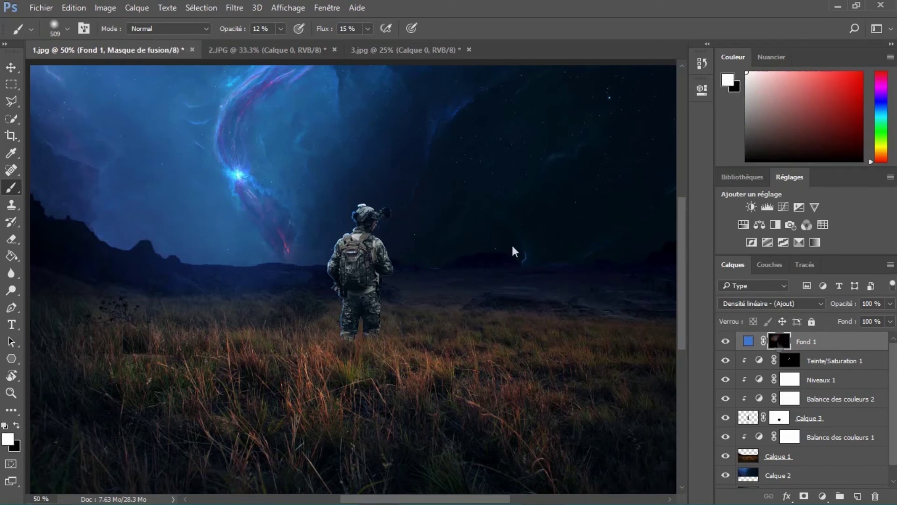
{"action": "mouse_move", "coordinate": [273, 201]}
{"action": "left_mouse_down"}
{"action": "mouse_move", "coordinate": [343, 119]}
{"action": "mouse_move", "coordinate": [164, 108]}
{"action": "mouse_move", "coordinate": [99, 157]}
{"action": "mouse_move", "coordinate": [106, 216]}
{"action": "mouse_move", "coordinate": [174, 246]}
{"action": "mouse_move", "coordinate": [290, 239]}
{"action": "mouse_move", "coordinate": [126, 213]}
{"action": "mouse_move", "coordinate": [87, 171]}
{"action": "mouse_move", "coordinate": [286, 170]}
{"action": "mouse_move", "coordinate": [322, 198]}
{"action": "mouse_move", "coordinate": [351, 176]}
{"action": "mouse_move", "coordinate": [376, 130]}
{"action": "mouse_move", "coordinate": [375, 158]}
{"action": "mouse_move", "coordinate": [256, 203]}
{"action": "mouse_move", "coordinate": [249, 231]}
{"action": "mouse_move", "coordinate": [285, 285]}
{"action": "left_mouse_up"}
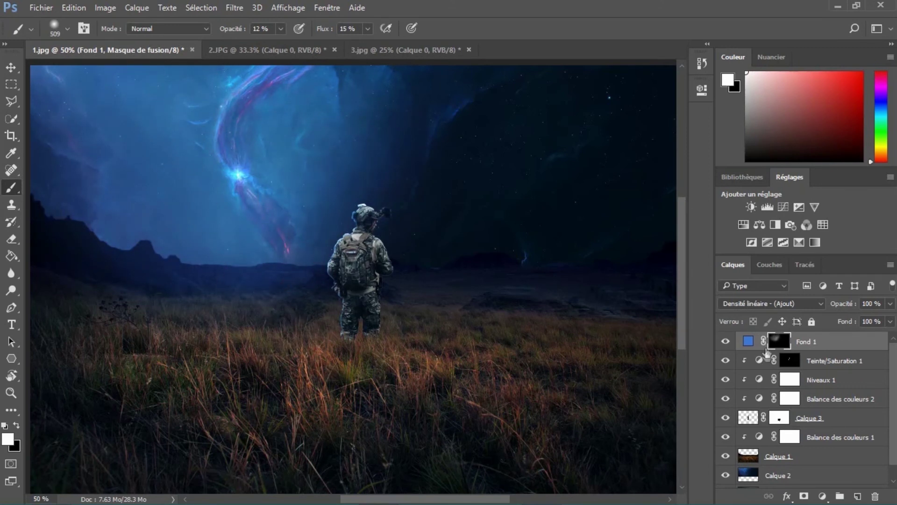
Target the Teinte/Saturation 1 layer's mask and set the brush to 80% opacity and 100% flow
{"action": "left_click", "coordinate": [791, 364]}
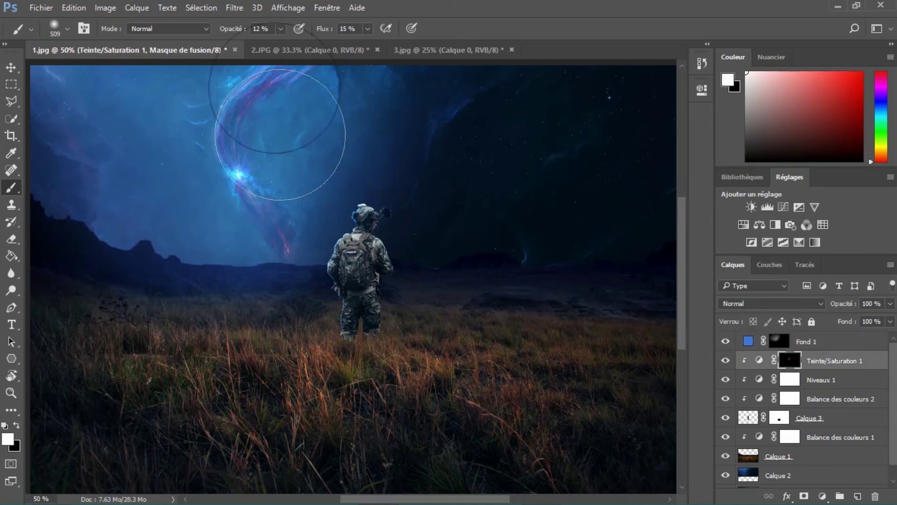
{"action": "left_click", "coordinate": [369, 29]}
{"action": "left_click_drag", "start_coordinate": [367, 46], "coordinate": [446, 45]}
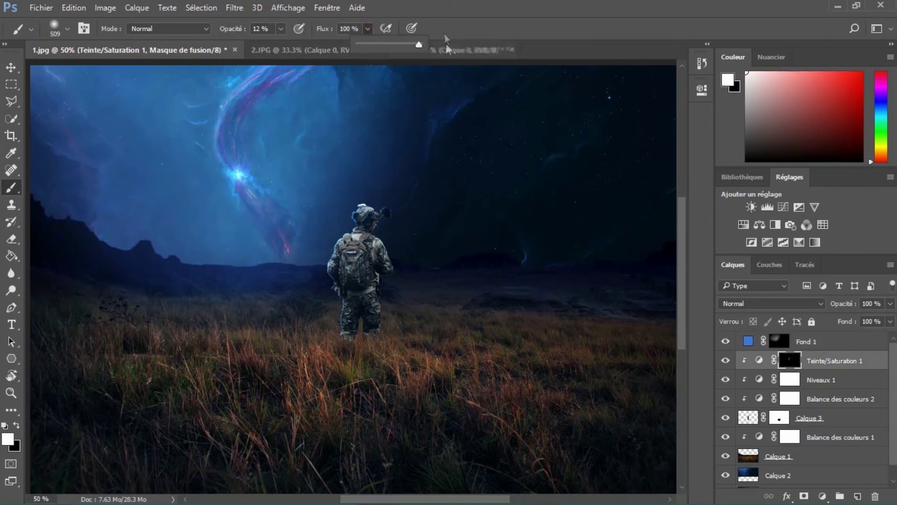
{"action": "left_click", "coordinate": [446, 31]}
{"action": "type", "text": "80%"}
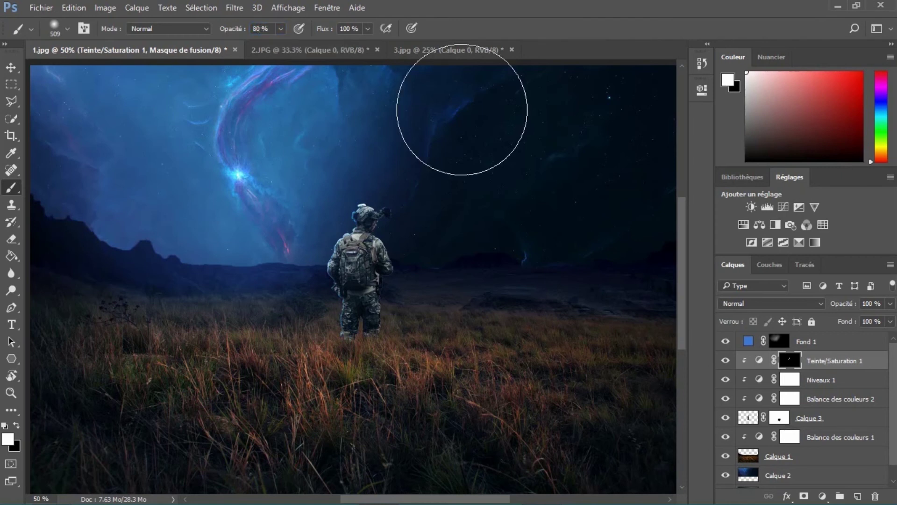
Reduce the brush size to 35 px to fit the rim of the soldier's left shoulder
{"action": "key", "text": "bracketleft"}
{"action": "key", "text": "bracketleft"}
{"action": "key", "text": "bracketleft"}
{"action": "key", "text": "bracketleft"}
{"action": "key", "text": "bracketleft"}
{"action": "key", "text": "bracketleft"}
{"action": "key", "text": "bracketleft"}
{"action": "key", "text": "bracketleft"}
{"action": "key", "text": "bracketleft"}
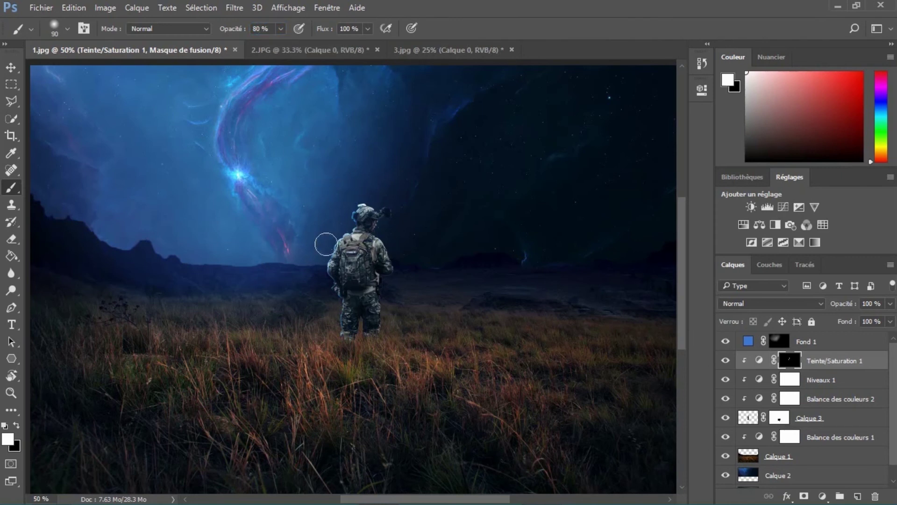
{"action": "scroll", "coordinate": [325, 244], "scroll_direction": "up", "scroll_amount": 5}
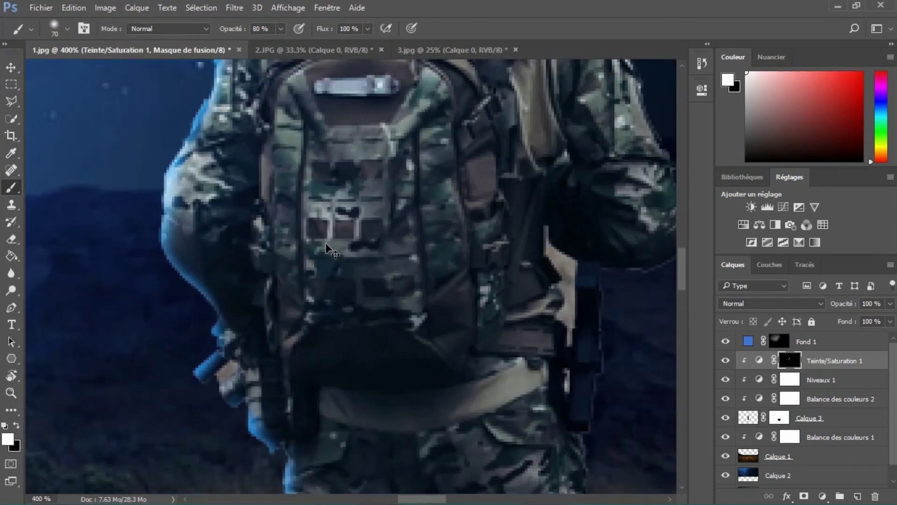
{"action": "left_click_drag", "start_coordinate": [326, 244], "coordinate": [338, 477]}
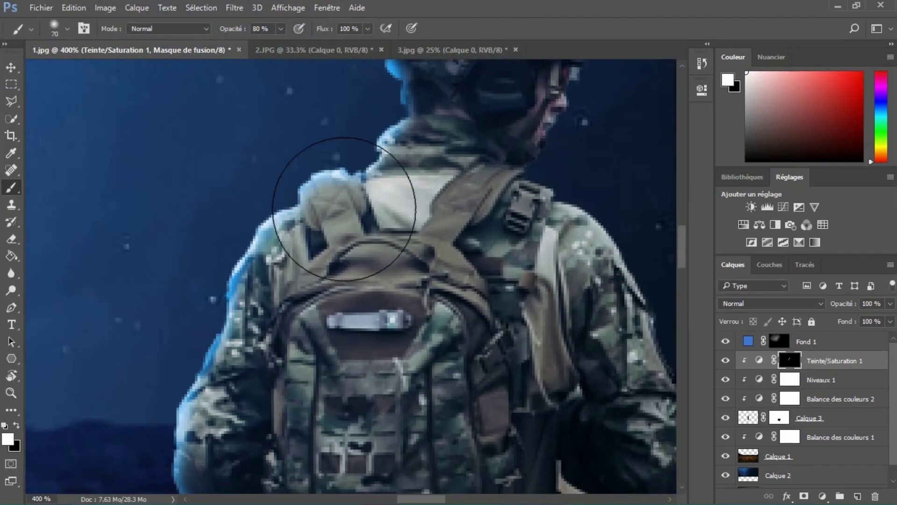
{"action": "key", "text": "bracketleft"}
{"action": "key", "text": "bracketleft"}
{"action": "key", "text": "bracketleft"}
{"action": "key", "text": "bracketleft"}
{"action": "key", "text": "bracketleft"}
{"action": "key", "text": "bracketleft"}
{"action": "key", "text": "bracketleft"}
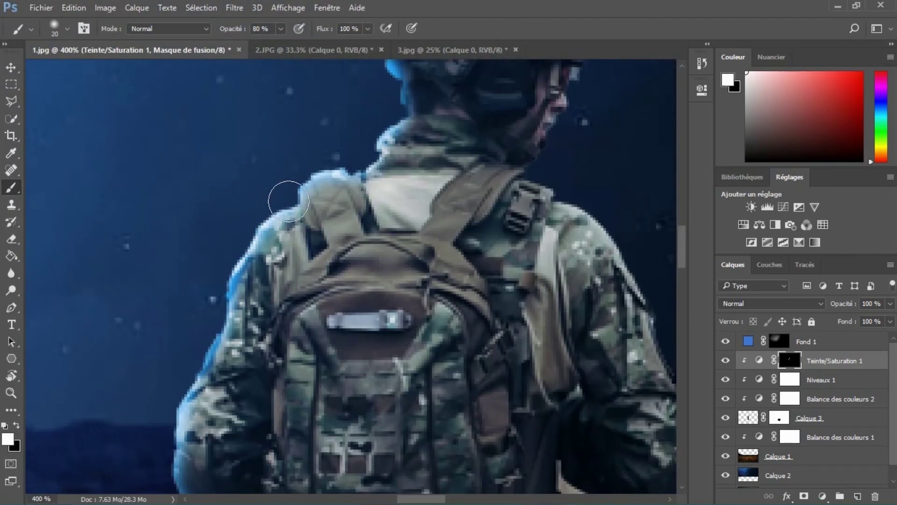
{"action": "key", "text": "bracketright"}
{"action": "key", "text": "bracketright"}
{"action": "key", "text": "bracketright"}
{"action": "key", "text": "bracketright"}
Paint white on the Teinte/Saturation 1 mask along the soldier's left shoulder and upper arm to widen the blue rim light
{"action": "mouse_move", "coordinate": [271, 211]}
{"action": "left_mouse_down"}
{"action": "mouse_move", "coordinate": [219, 270]}
{"action": "mouse_move", "coordinate": [186, 342]}
{"action": "mouse_move", "coordinate": [186, 315]}
{"action": "mouse_move", "coordinate": [168, 343]}
{"action": "left_mouse_up"}
{"action": "key", "text": "ctrl+minus"}
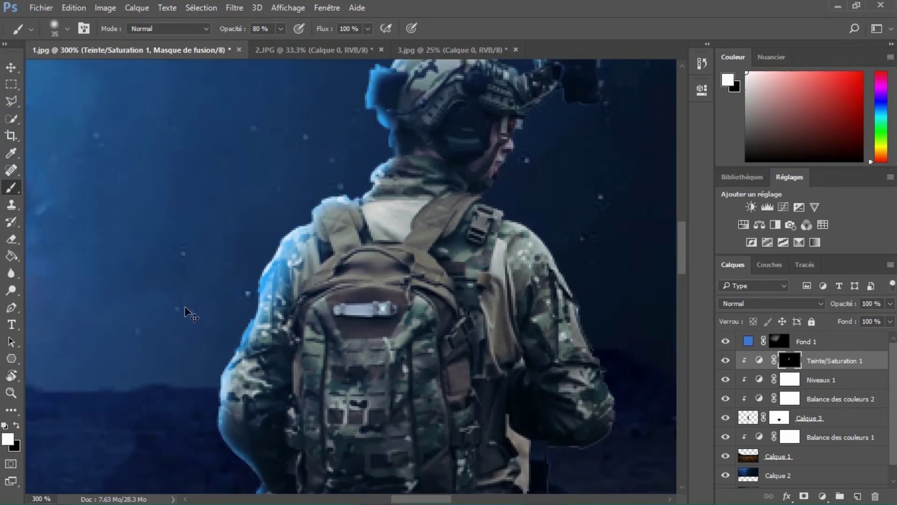
{"action": "key", "text": "ctrl+minus"}
{"action": "mouse_move", "coordinate": [258, 322]}
{"action": "left_mouse_down"}
{"action": "mouse_move", "coordinate": [222, 383]}
{"action": "mouse_move", "coordinate": [249, 347]}
{"action": "mouse_move", "coordinate": [246, 387]}
{"action": "mouse_move", "coordinate": [245, 363]}
{"action": "left_mouse_up"}
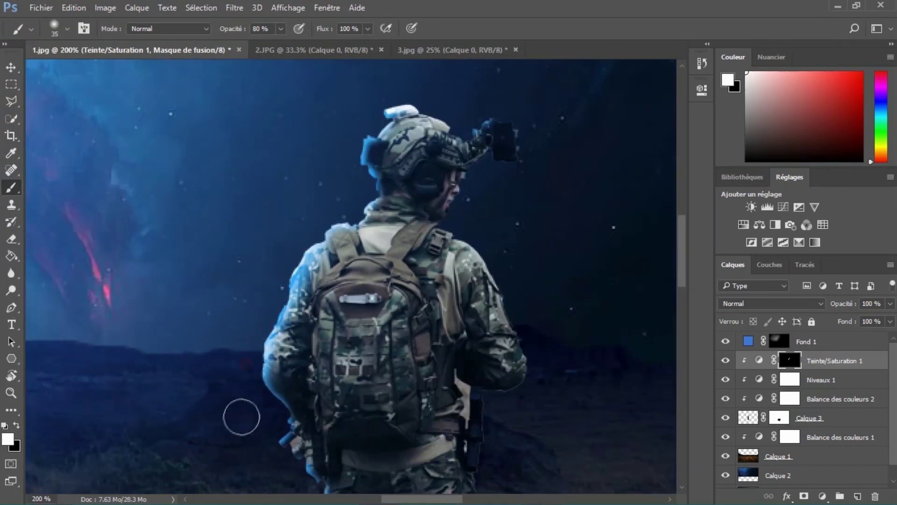
{"action": "left_click_drag", "start_coordinate": [341, 240], "coordinate": [305, 299]}
{"action": "left_click", "coordinate": [329, 256]}
{"action": "left_click", "coordinate": [306, 279]}
Extend the blue rim light on the mask down the soldier's left hand and the outer edge of his left leg
{"action": "left_click_drag", "start_coordinate": [254, 312], "coordinate": [249, 197]}
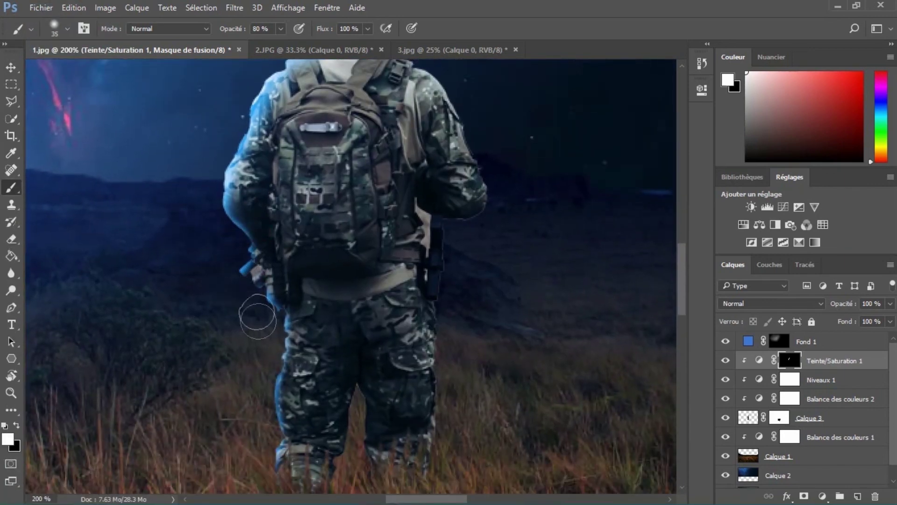
{"action": "left_click_drag", "start_coordinate": [256, 409], "coordinate": [255, 333]}
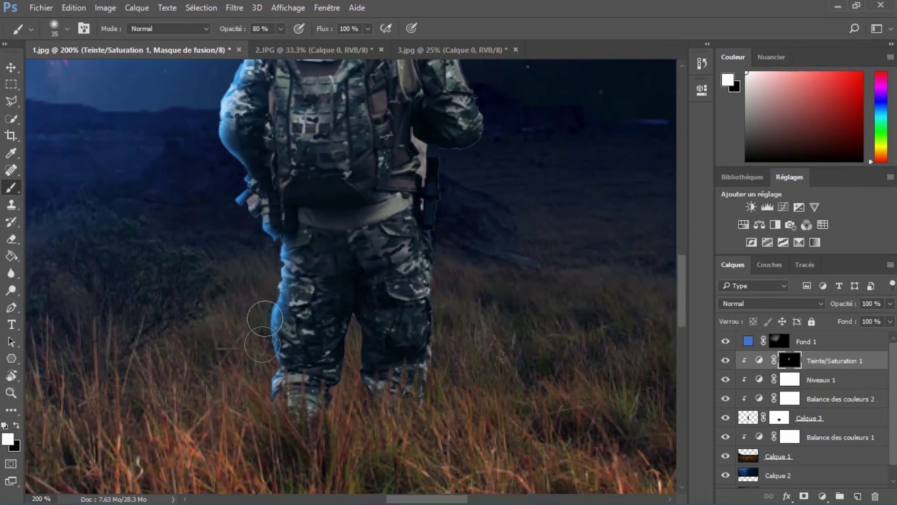
{"action": "left_click_drag", "start_coordinate": [255, 159], "coordinate": [266, 365]}
Paint blue rim light on the mask along the soldier's neck, the back and top of his helmet and the goggle mount
{"action": "left_click_drag", "start_coordinate": [312, 209], "coordinate": [285, 316]}
{"action": "left_click_drag", "start_coordinate": [314, 191], "coordinate": [343, 167]}
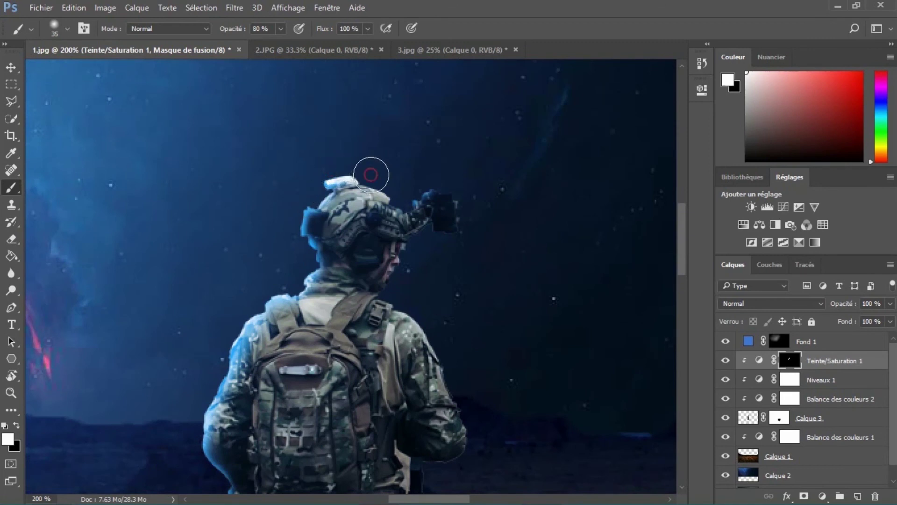
{"action": "left_click", "coordinate": [424, 176]}
{"action": "left_click", "coordinate": [412, 194]}
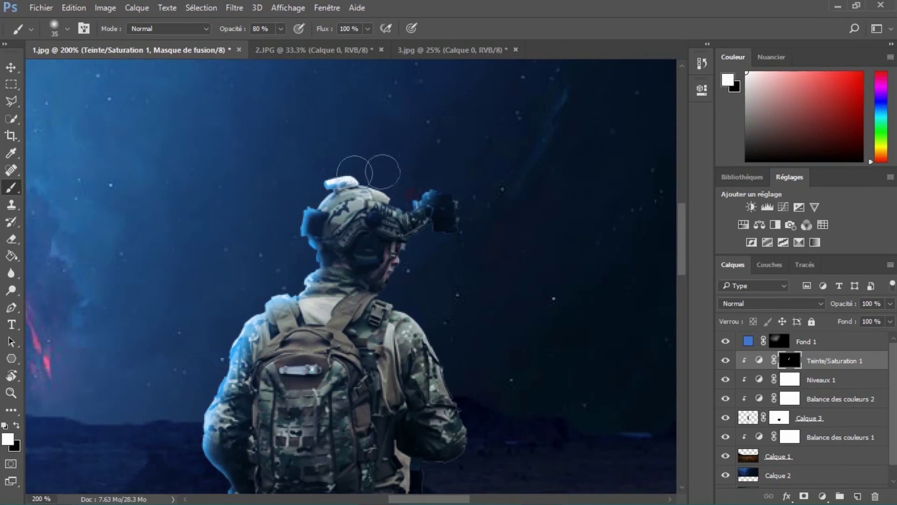
{"action": "key", "text": "ctrl+minus"}
{"action": "key", "text": "ctrl+minus"}
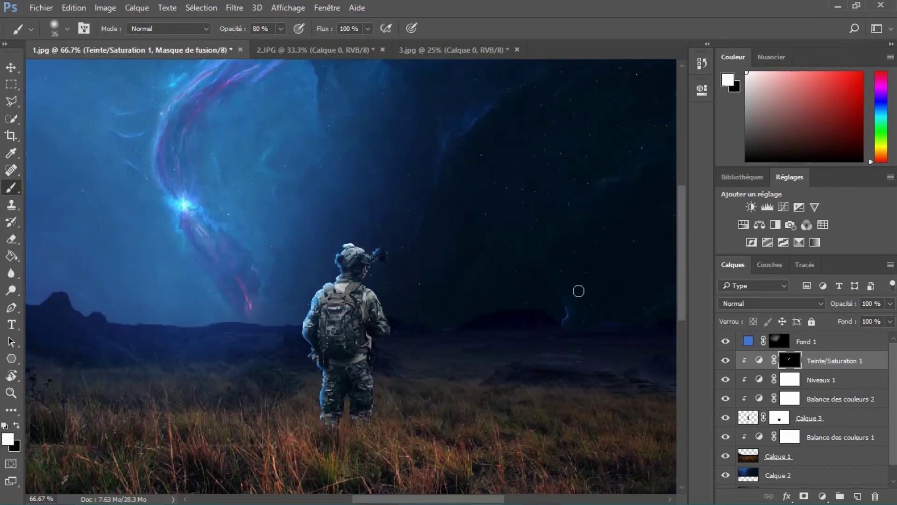
{"action": "key", "text": "ctrl+minus"}
{"action": "key", "text": "ctrl+minus"}
{"action": "key", "text": "ctrl+plus"}
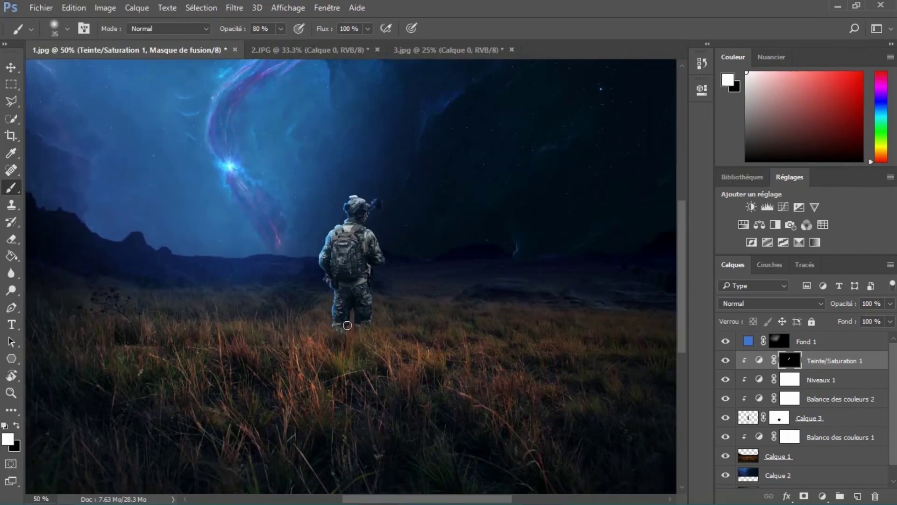
Darken the soldier by setting the midtone value of the Niveaux 1 levels adjustment to 0.62
{"action": "key", "text": "x"}
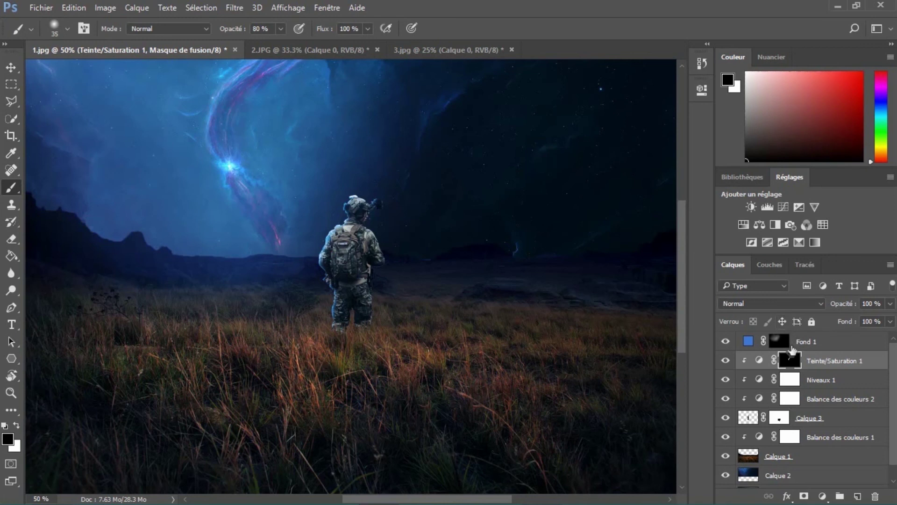
{"action": "left_click", "coordinate": [807, 380]}
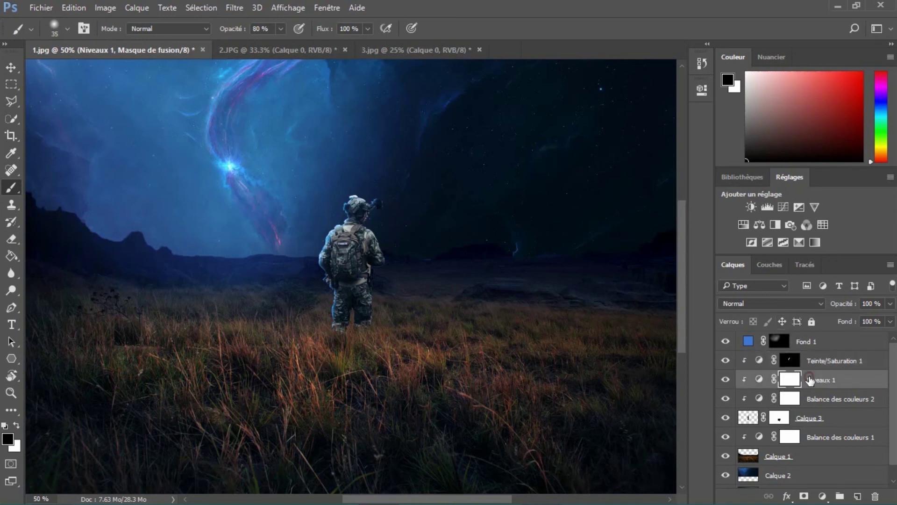
{"action": "double_click", "coordinate": [758, 380]}
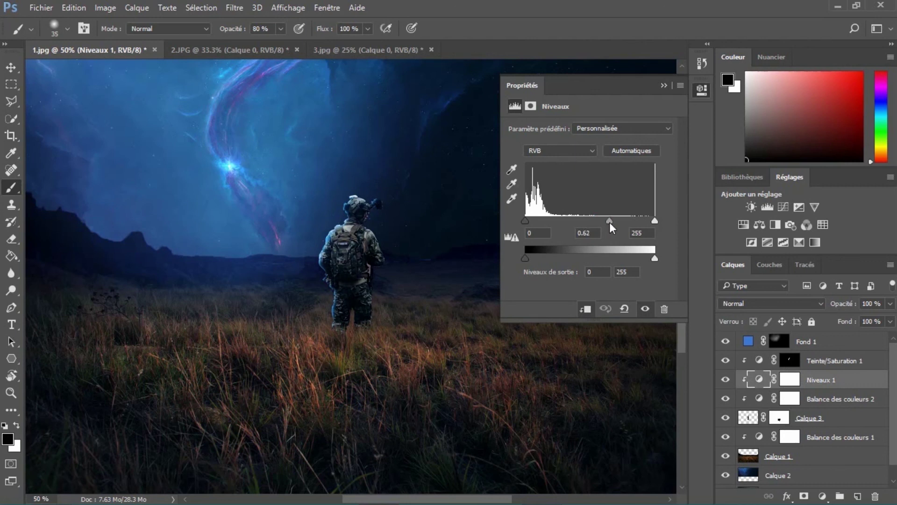
{"action": "left_click", "coordinate": [664, 86]}
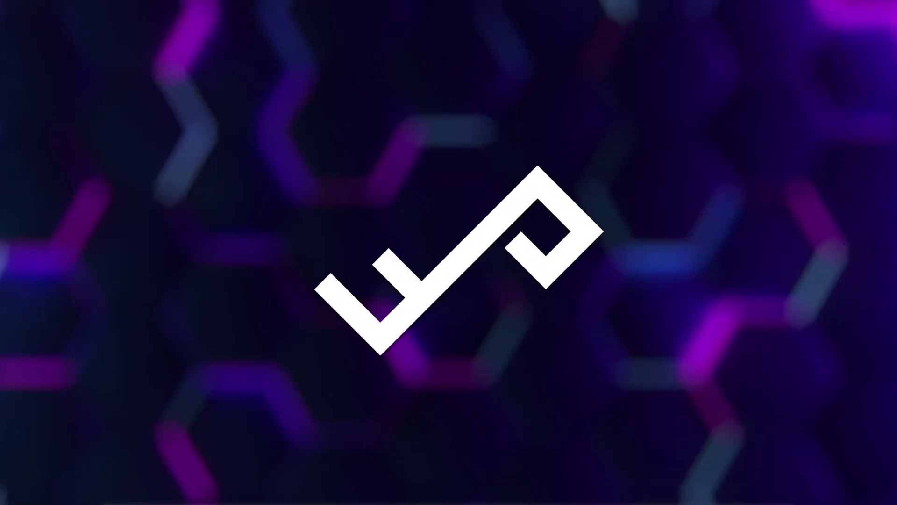